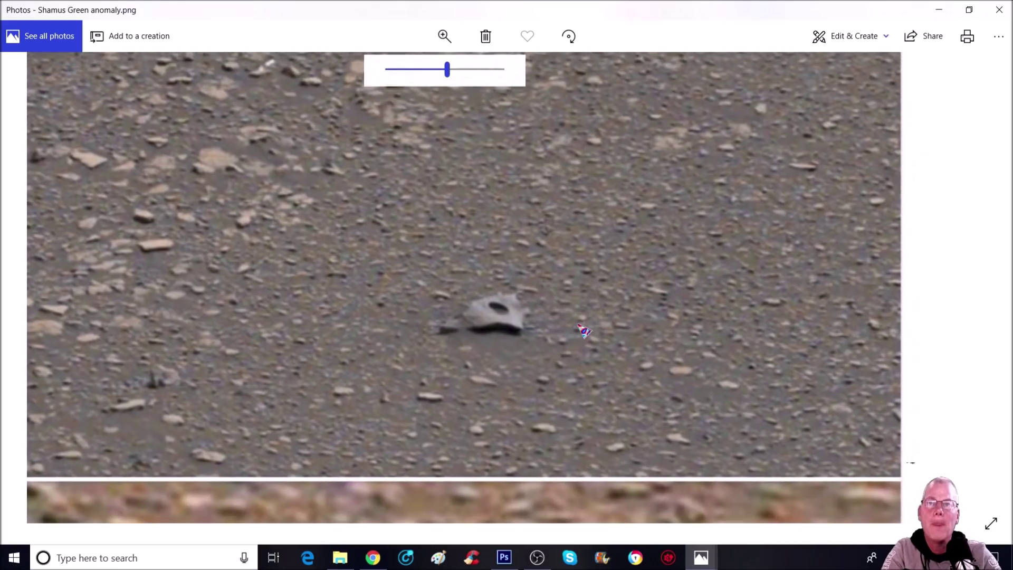
Inspect the wide and close-up views of the rock anomaly, switch to Photoshop, and zoom in on the pale rock.
drag(724, 471, 585, 380)
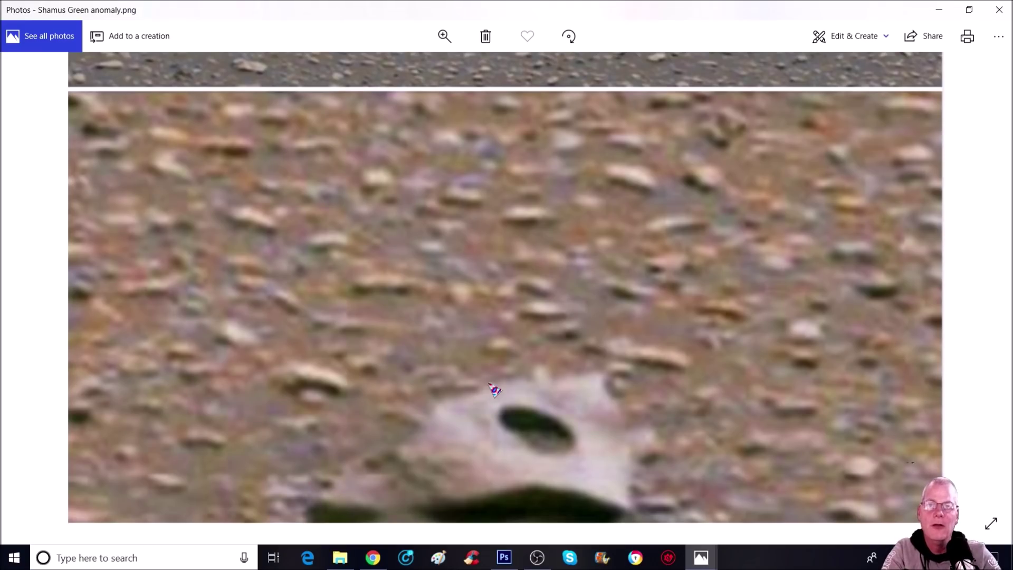
drag(600, 120, 591, 422)
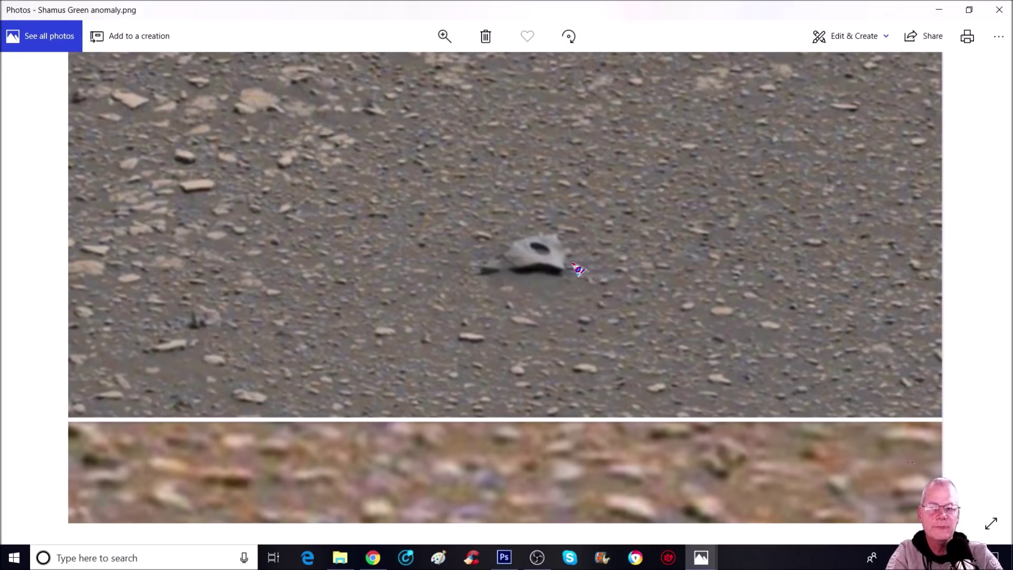
click(504, 557)
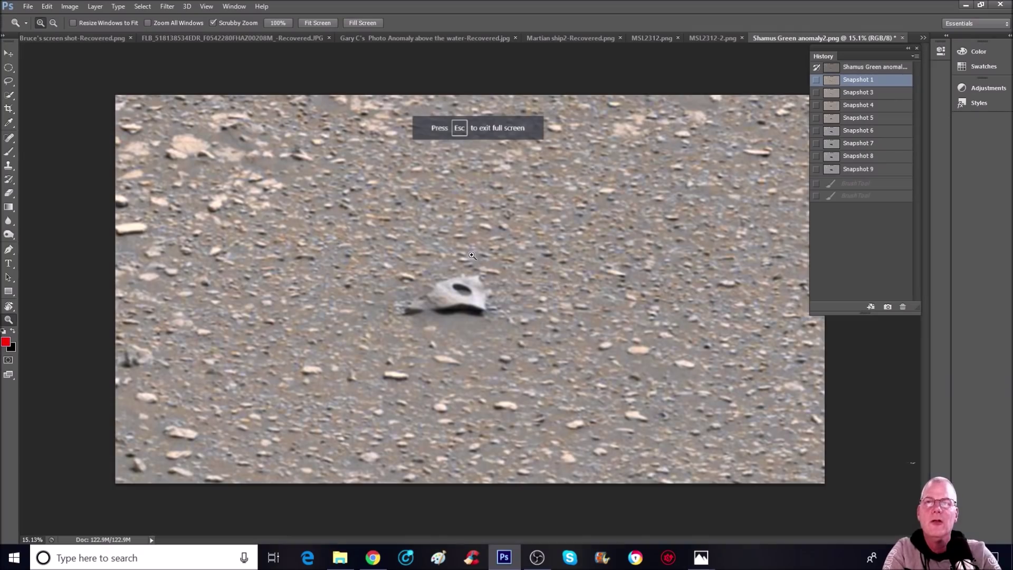
drag(473, 255, 493, 347)
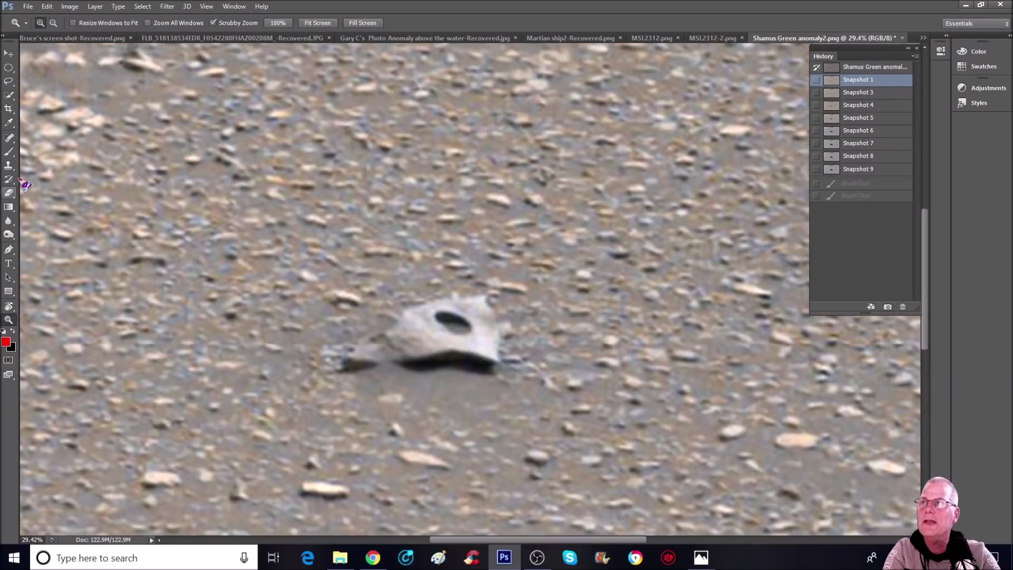
Trace the dark gap under the rock's lower edge with red brush strokes, and restore Snapshot 1.
click(8, 151)
mouse_move(399, 363)
mouse_down()
mouse_move(453, 348)
mouse_move(502, 362)
mouse_up()
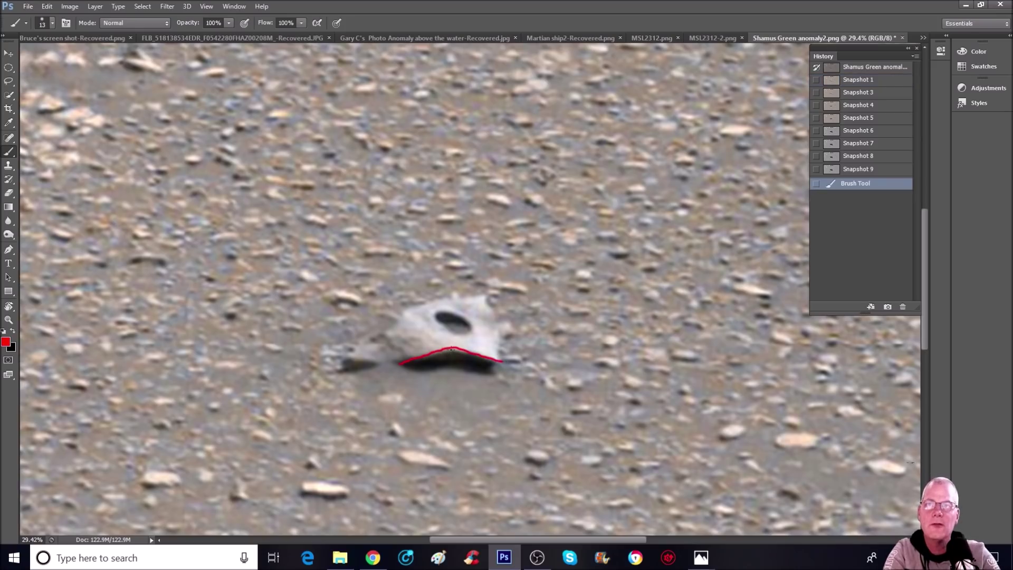
mouse_move(447, 358)
mouse_down()
mouse_move(425, 361)
mouse_move(489, 360)
mouse_up()
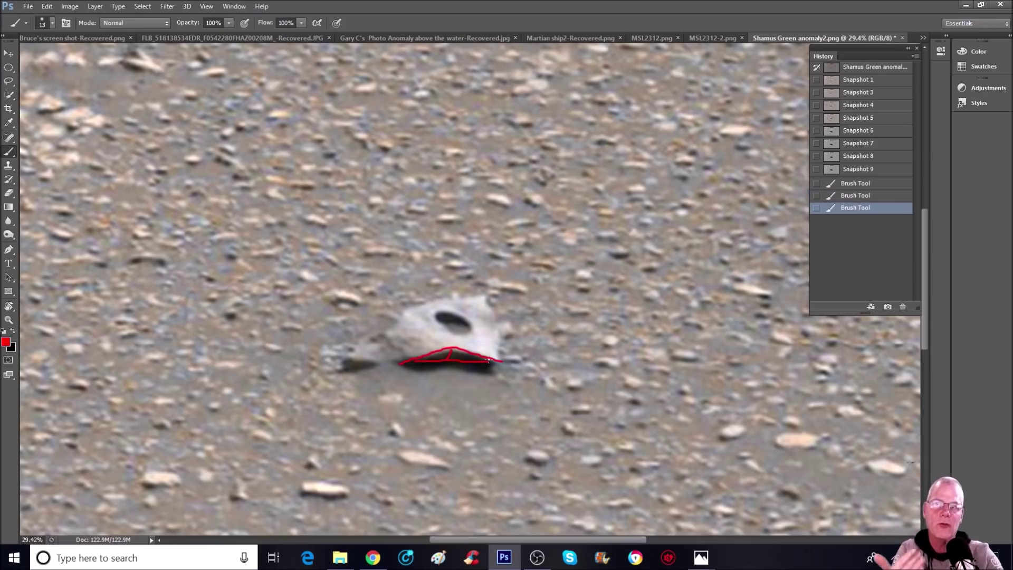
click(890, 80)
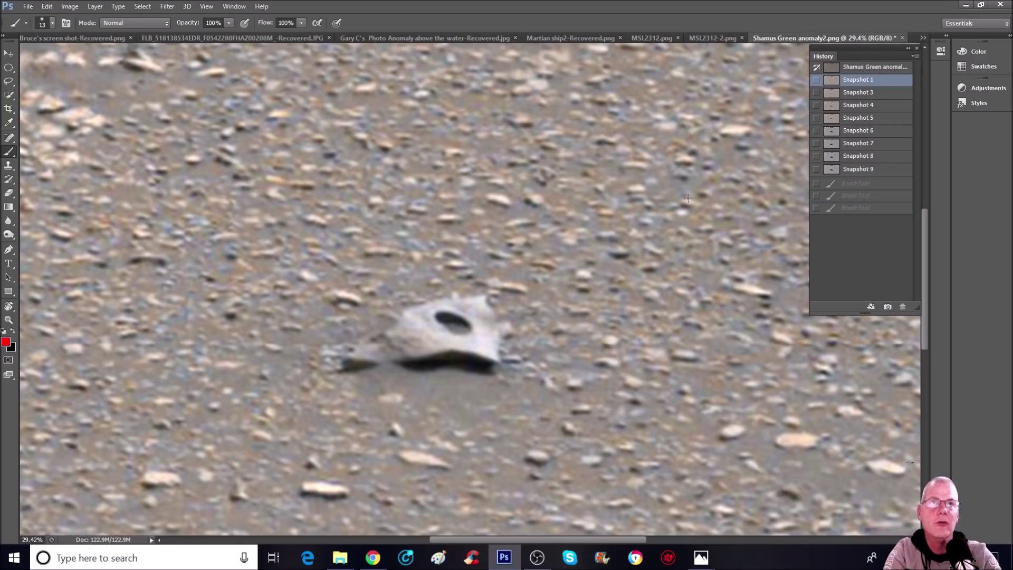
Compare Snapshot 3 with Snapshot 1 at 50% zoom around the rock's lower edge.
click(893, 93)
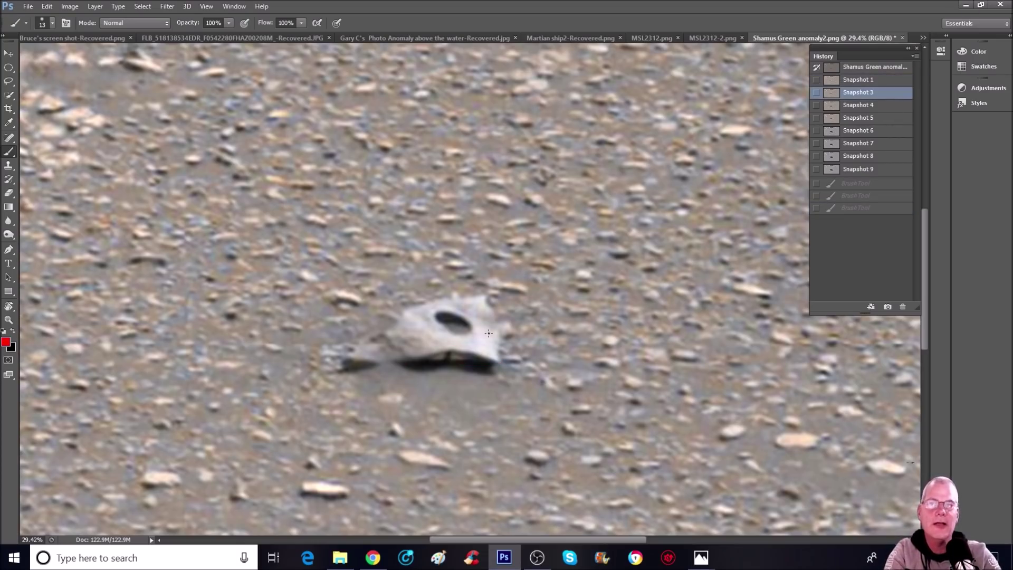
scroll(489, 334, up, 3)
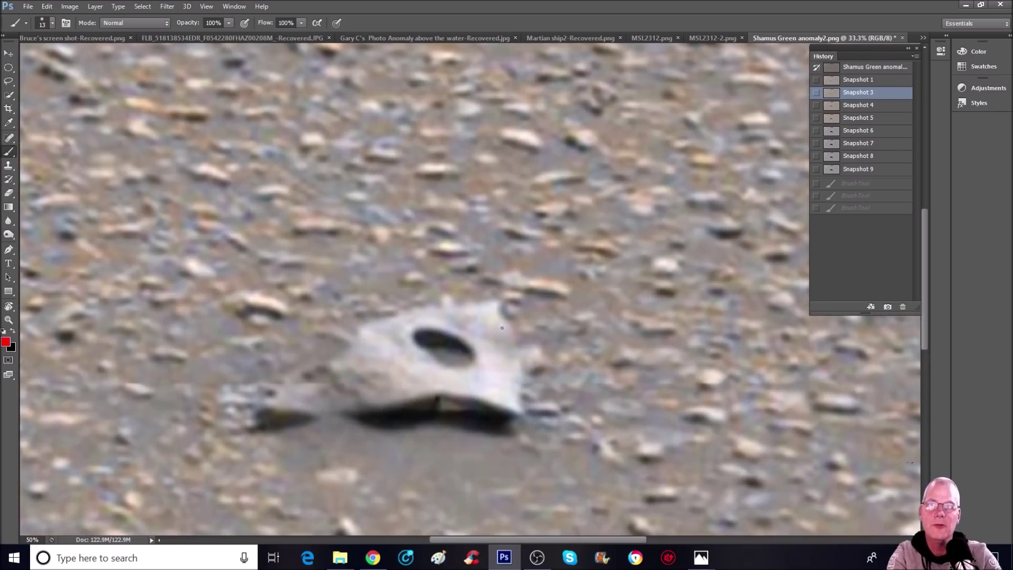
click(875, 80)
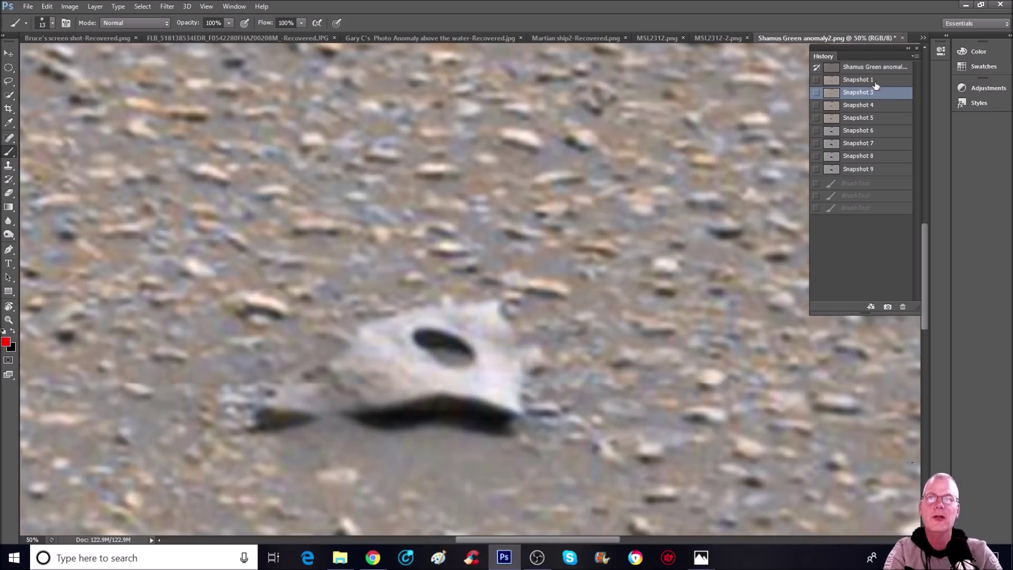
Circle the dark gap under the rock in red, clear it, trace the gap's edges, and restore Snapshot 3.
mouse_move(410, 390)
mouse_down()
mouse_move(392, 408)
mouse_move(420, 421)
mouse_move(466, 424)
mouse_move(491, 407)
mouse_move(476, 391)
mouse_move(414, 387)
mouse_up()
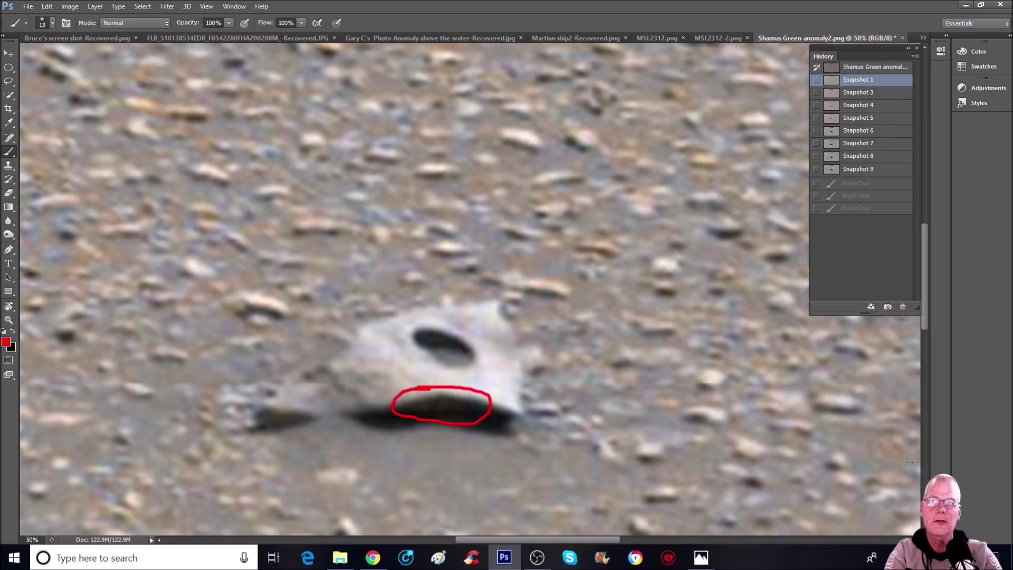
click(870, 79)
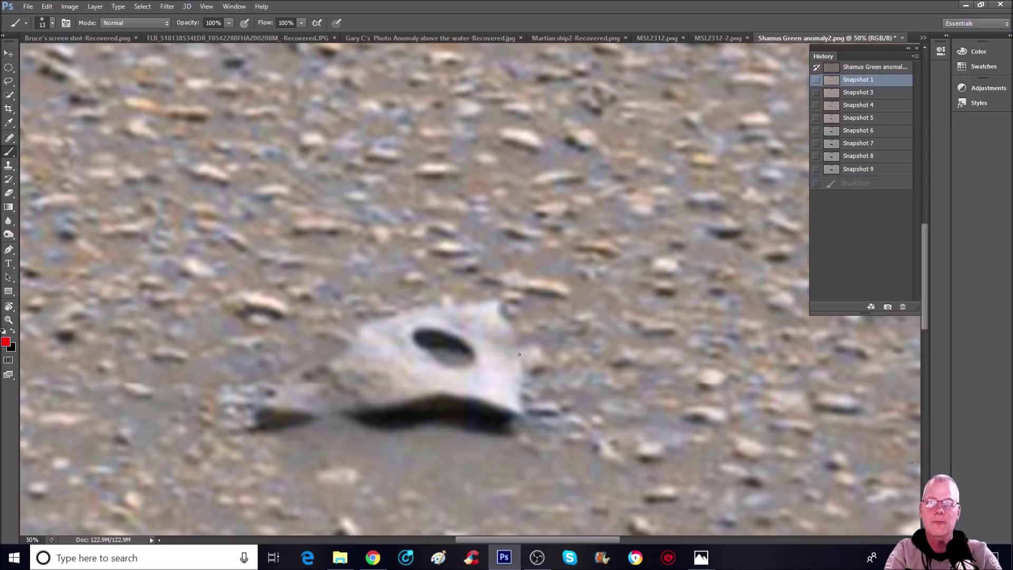
mouse_move(385, 429)
mouse_down()
mouse_move(439, 423)
mouse_move(515, 440)
mouse_up()
mouse_move(391, 412)
mouse_down()
mouse_move(450, 393)
mouse_move(515, 413)
mouse_up()
click(846, 93)
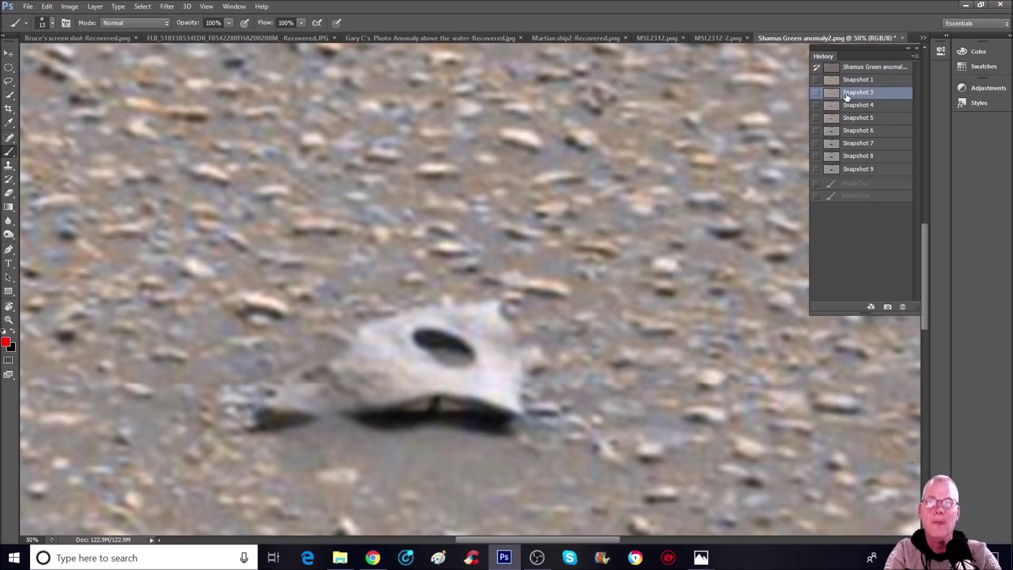
View the rock in Snapshot 4 and return to Snapshot 3 for comparison.
click(888, 106)
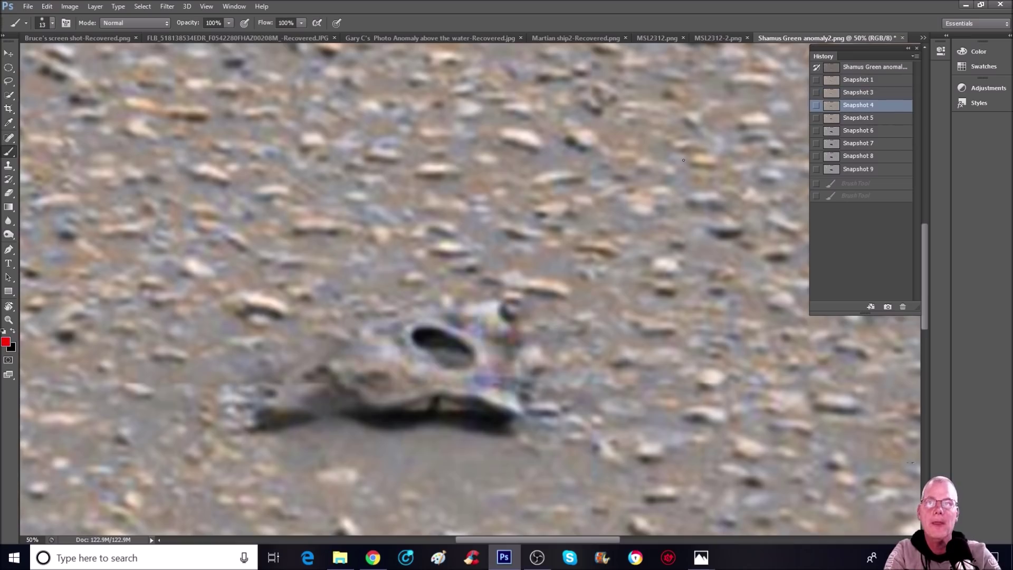
scroll(711, 313, down, 1)
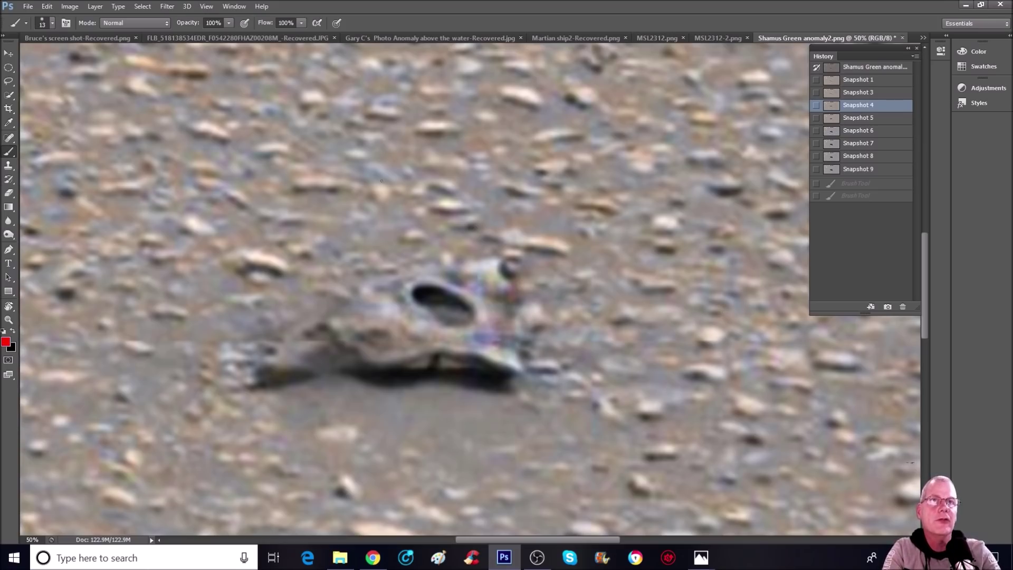
click(894, 93)
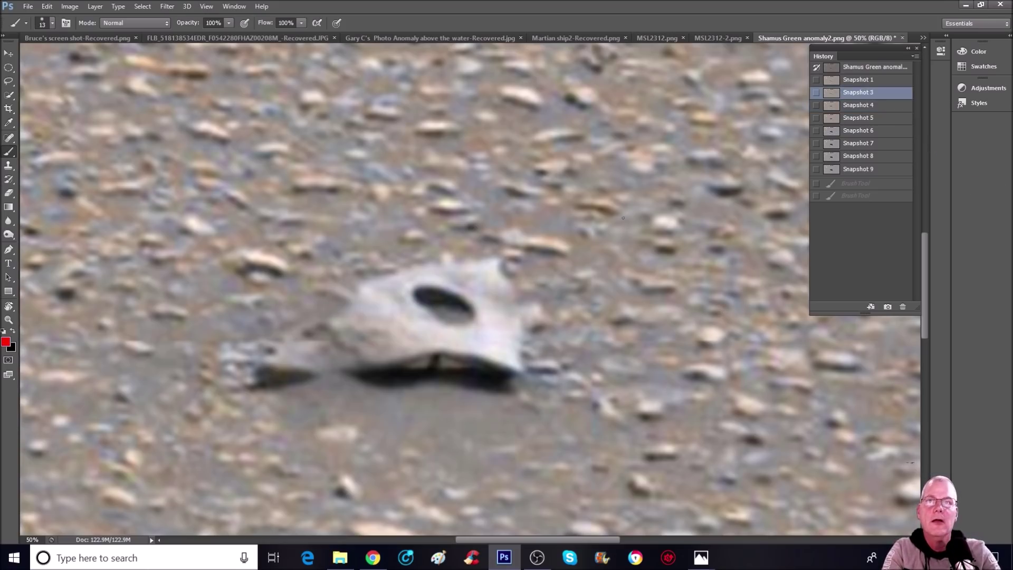
Circle the rock's upper-right corner, outline its top and right edges, mark the small notch in red, and restore Snapshot 3.
mouse_move(504, 228)
mouse_down()
mouse_move(478, 270)
mouse_move(488, 288)
mouse_move(515, 295)
mouse_move(548, 262)
mouse_move(540, 229)
mouse_move(504, 224)
mouse_up()
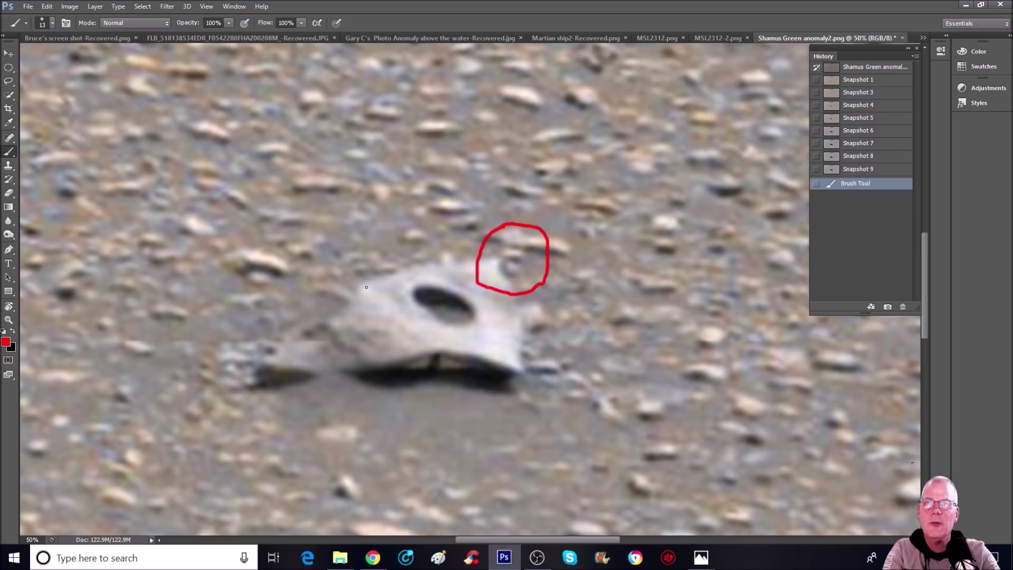
mouse_move(346, 305)
mouse_down()
mouse_move(359, 280)
mouse_move(382, 274)
mouse_move(509, 255)
mouse_move(520, 264)
mouse_move(518, 368)
mouse_up()
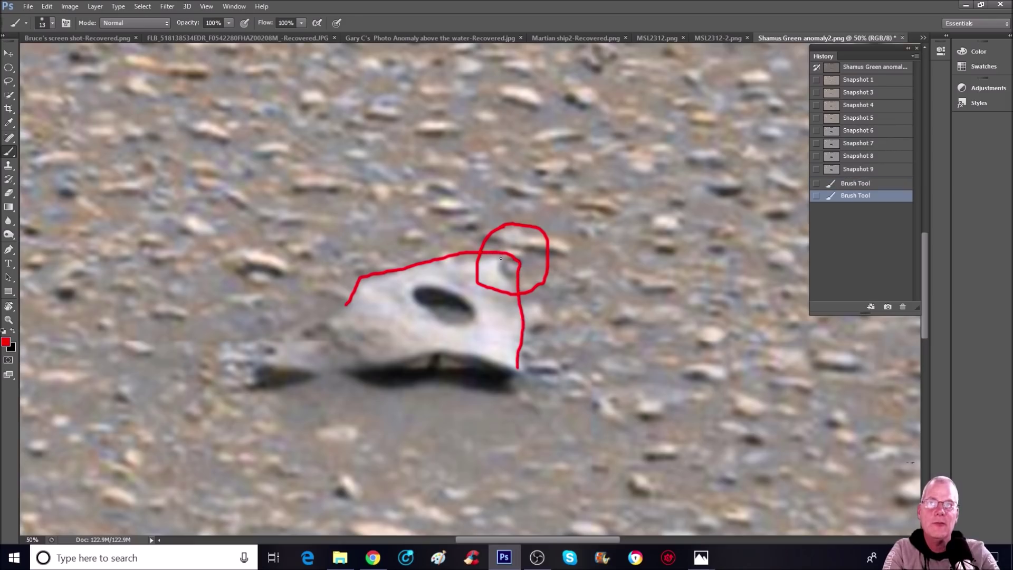
mouse_move(502, 266)
mouse_down()
mouse_move(511, 274)
mouse_move(503, 255)
mouse_up()
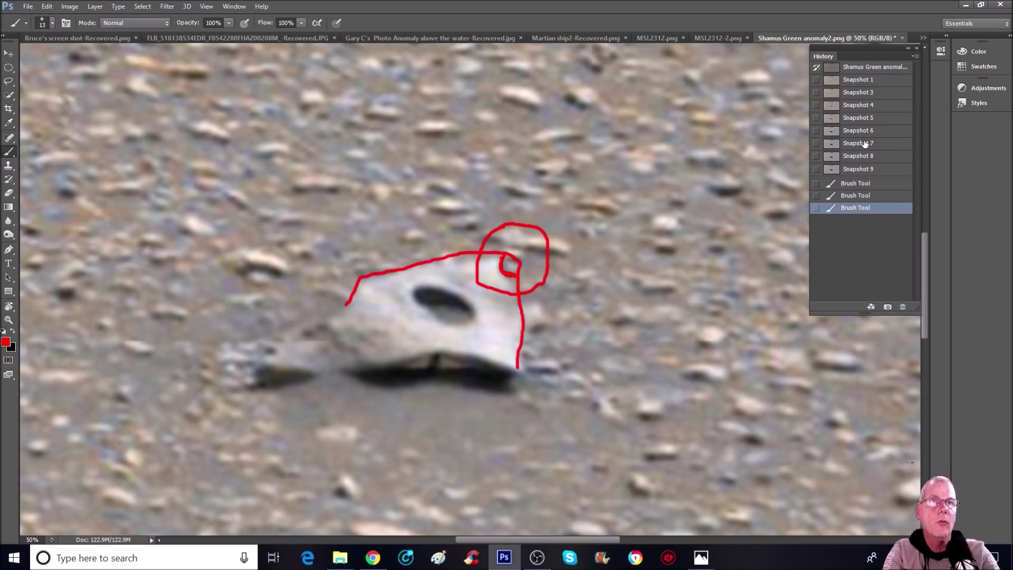
click(890, 95)
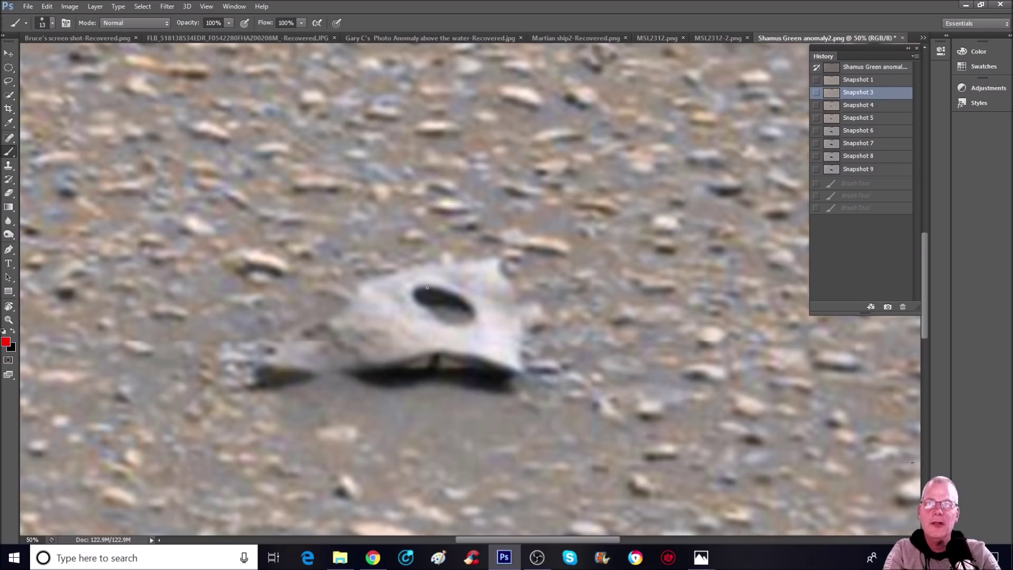
Outline the rock's oval hole and its left rim in red, and restore Snapshot 3.
mouse_move(416, 289)
mouse_down()
mouse_move(421, 313)
mouse_move(443, 326)
mouse_move(479, 322)
mouse_move(448, 290)
mouse_move(426, 288)
mouse_move(406, 311)
mouse_move(427, 273)
mouse_up()
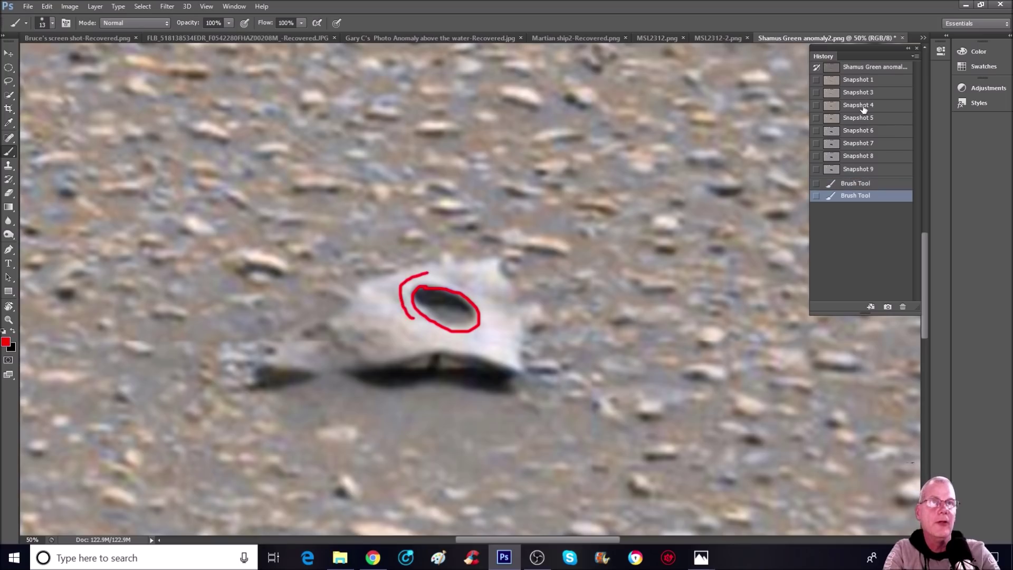
click(883, 93)
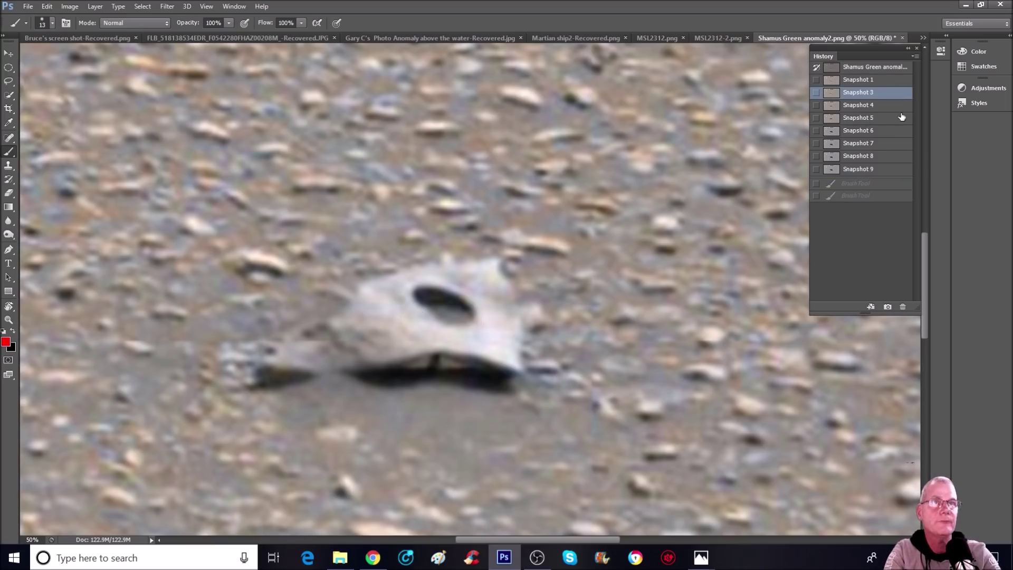
Step through Snapshots 4, 5 and 6 to examine the enhancement stages around the rock.
click(897, 107)
scroll(616, 265, down, 2)
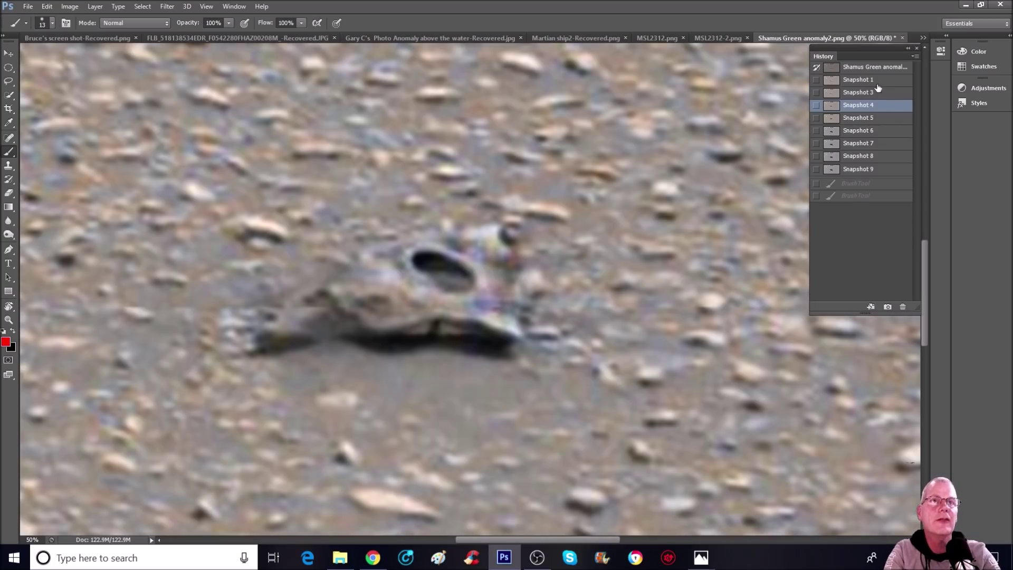
click(898, 121)
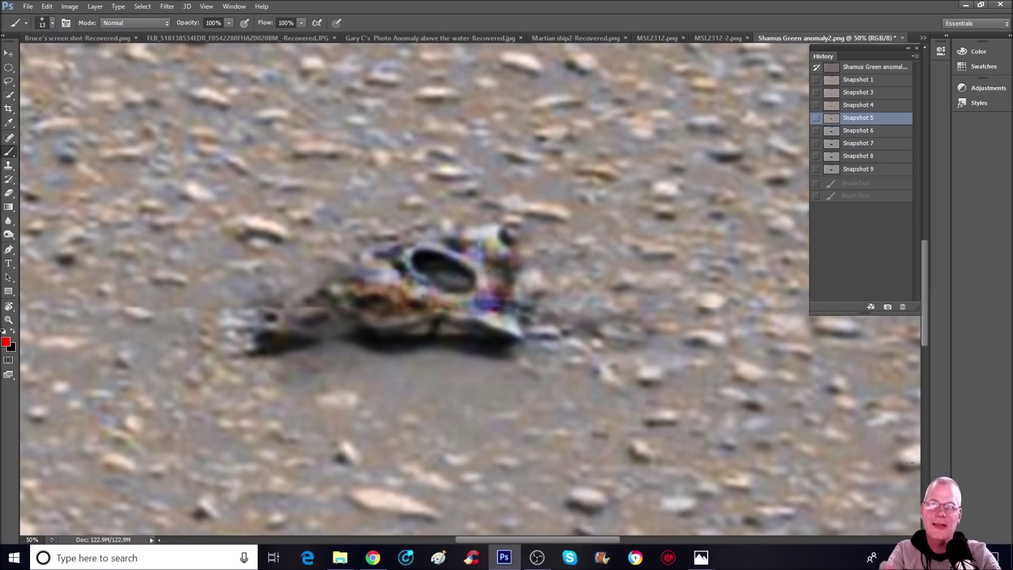
click(879, 132)
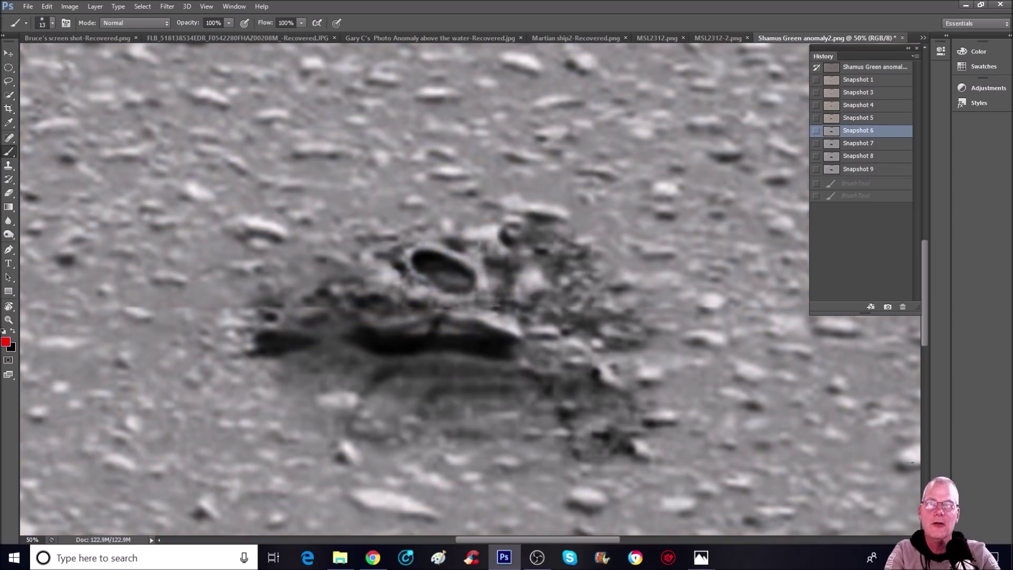
Restore Snapshot 3, sketch a small red three-armed corner on the ground below the rock, and switch to Snapshot 5.
click(890, 93)
mouse_move(478, 418)
mouse_down()
mouse_move(517, 414)
mouse_move(520, 424)
mouse_move(537, 395)
mouse_up()
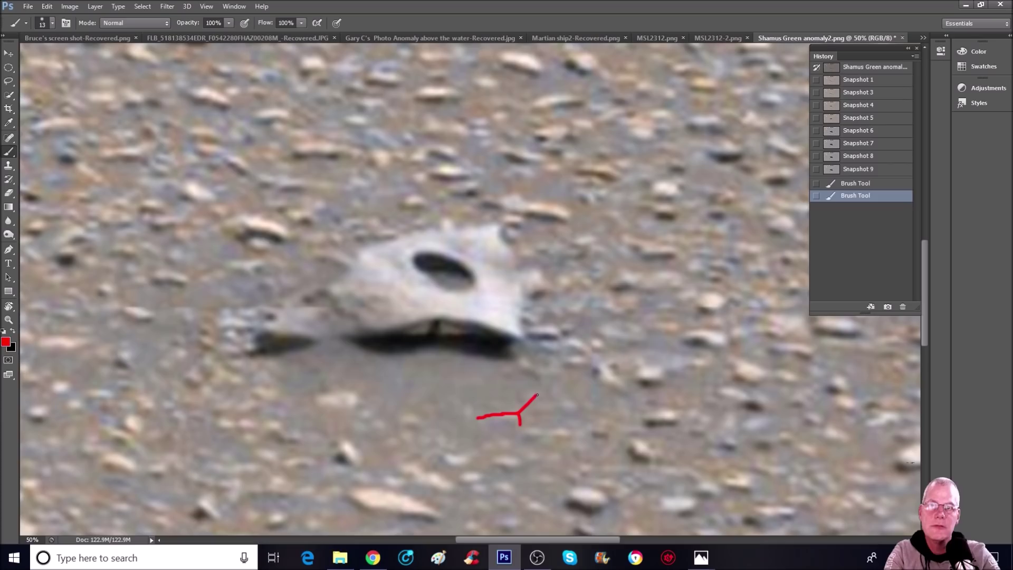
click(889, 119)
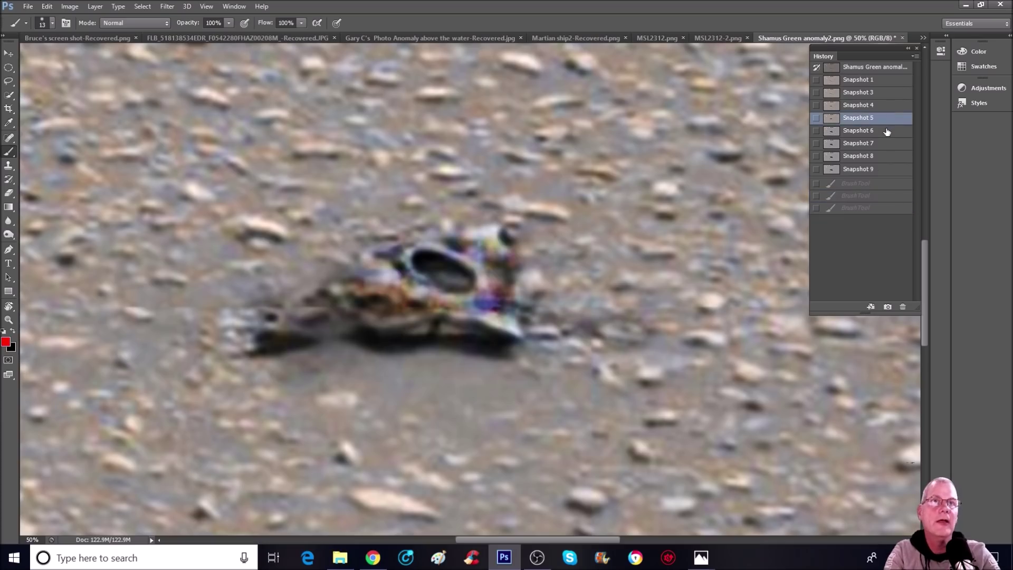
Bring up Snapshot 7 and sketch a red boxy outline with two legs and a small inner shape below the rock.
click(886, 131)
click(887, 144)
mouse_move(490, 416)
mouse_down()
mouse_move(516, 420)
mouse_move(516, 434)
mouse_move(540, 384)
mouse_up()
mouse_move(443, 397)
mouse_down()
mouse_move(493, 417)
mouse_move(463, 433)
mouse_up()
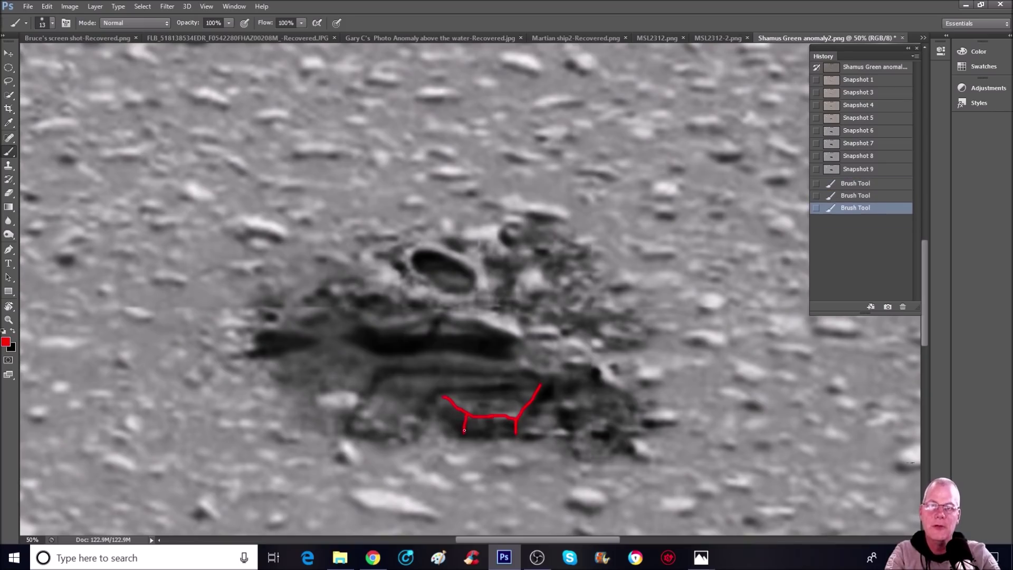
drag(494, 394, 525, 390)
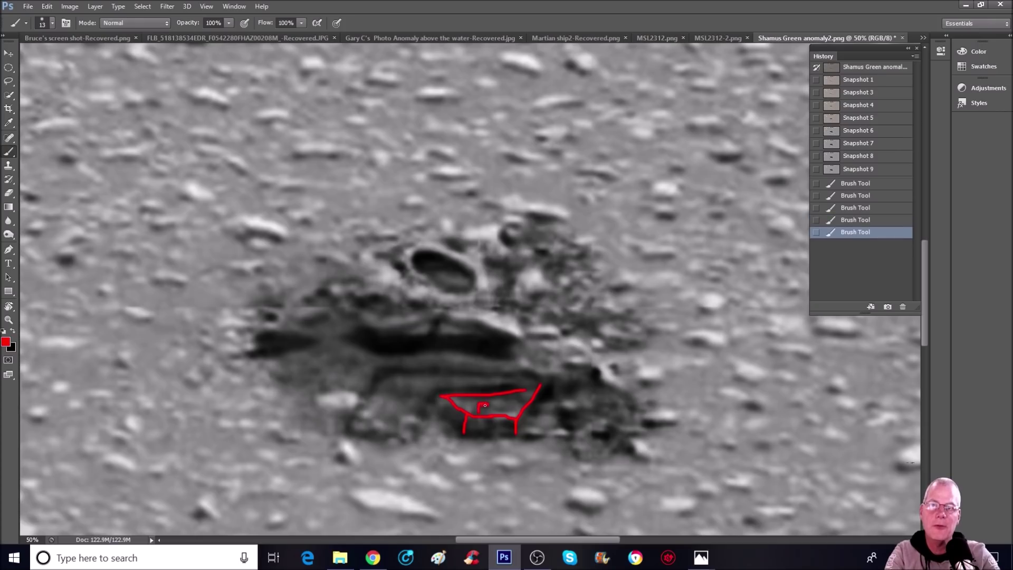
drag(474, 406, 488, 408)
click(488, 413)
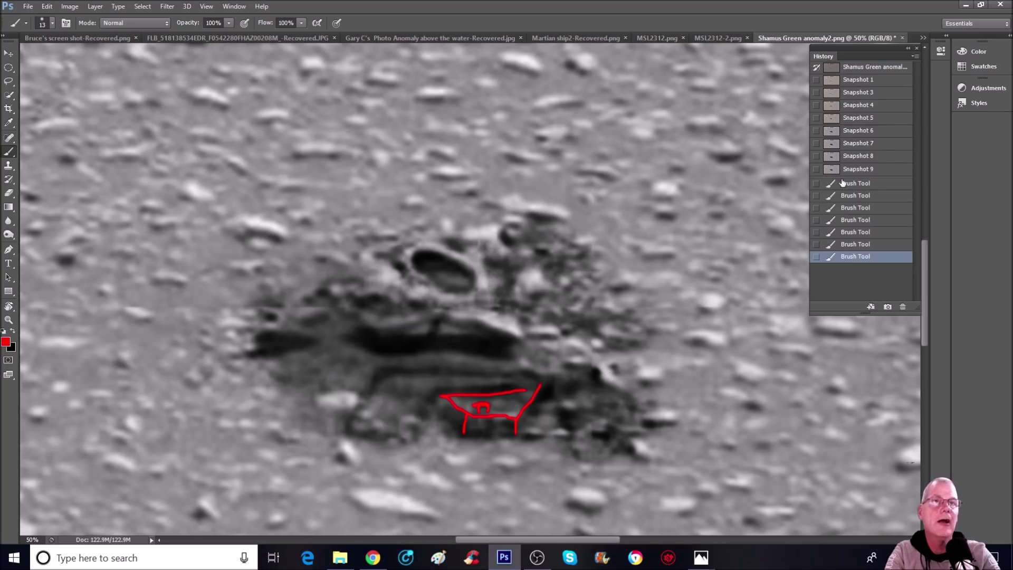
Step through Snapshots 5, 6 and 7 to compare the dark area below the rock.
click(889, 122)
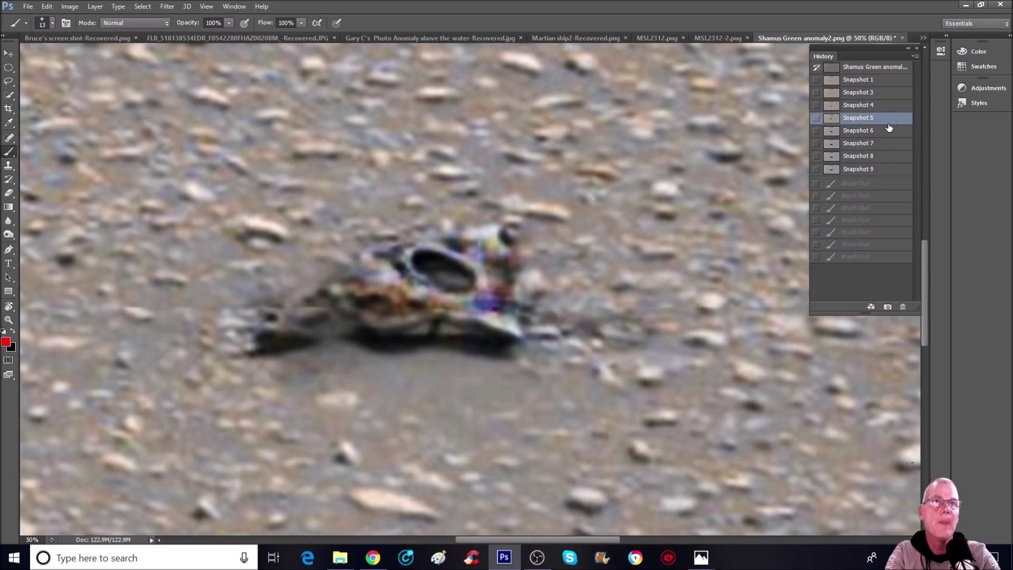
click(890, 131)
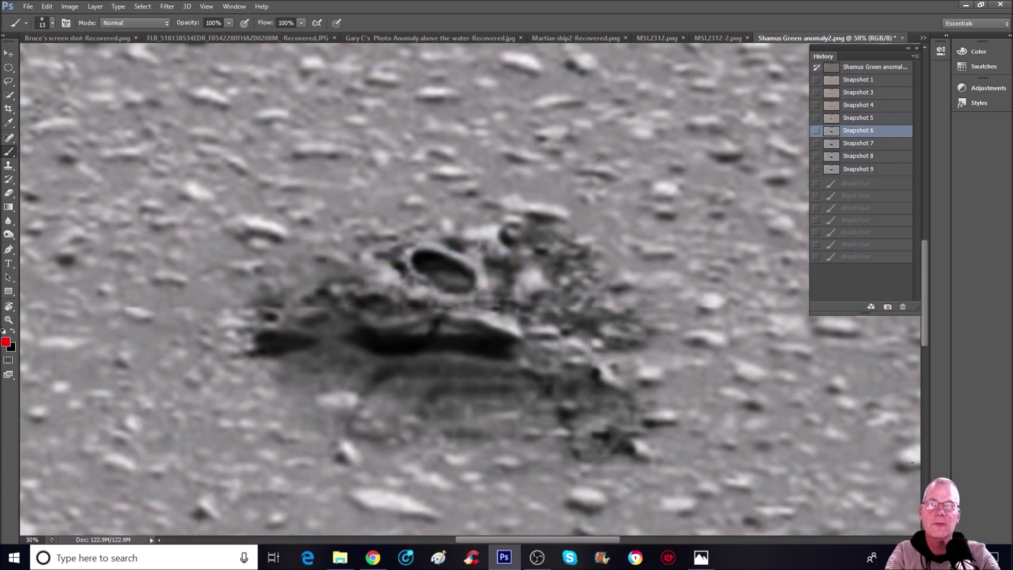
click(857, 143)
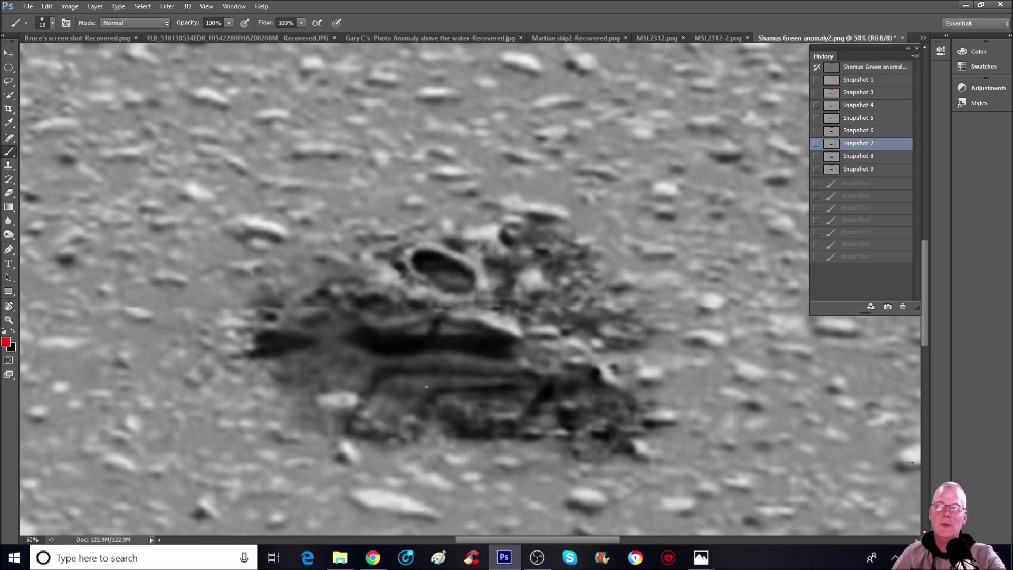
Return to Snapshot 5 and paint a red stroke on the ground just below the rock.
click(882, 111)
click(882, 117)
mouse_move(383, 369)
mouse_down()
mouse_move(354, 433)
mouse_move(396, 435)
mouse_move(420, 389)
mouse_move(467, 392)
mouse_up()
Restore Snapshot 7 and draw a large red loop around the rock and its immediate surroundings.
click(879, 144)
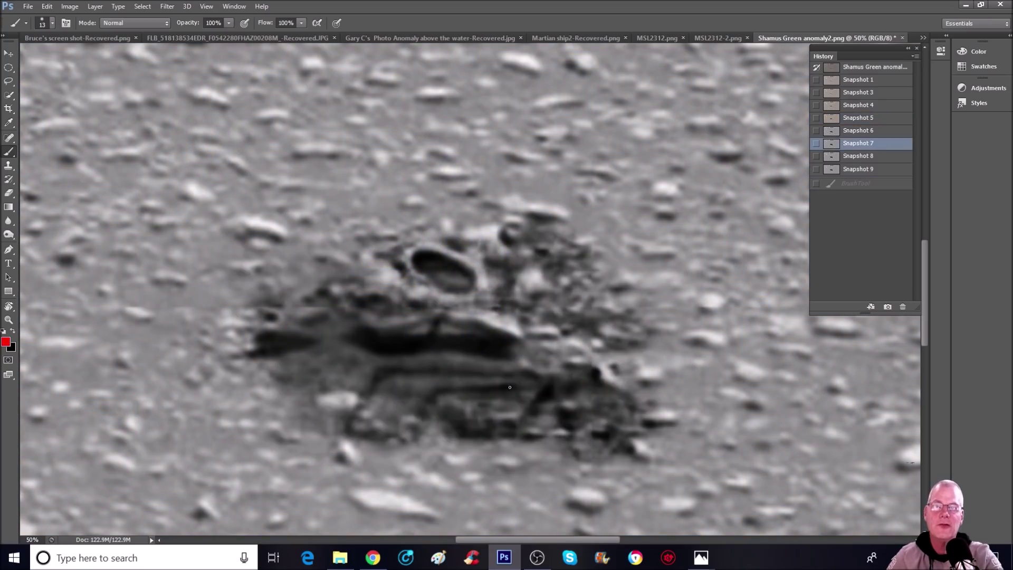
mouse_move(368, 174)
mouse_down()
mouse_move(269, 256)
mouse_move(261, 316)
mouse_move(355, 355)
mouse_move(591, 284)
mouse_move(476, 176)
mouse_move(386, 164)
mouse_move(317, 194)
mouse_up()
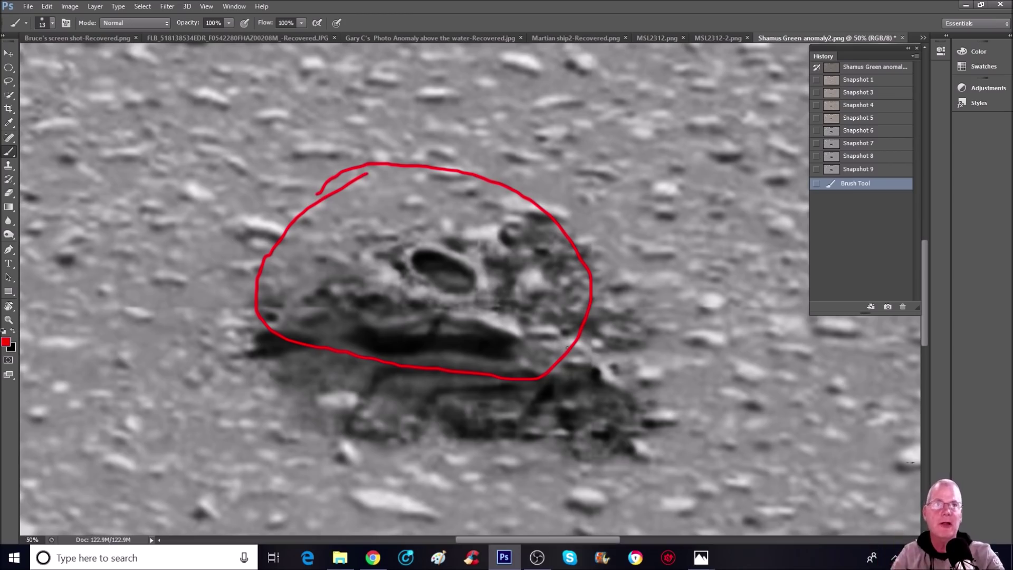
Compare Snapshots 7, 9 and 3 of the rock with more of the surrounding ground in view.
click(874, 144)
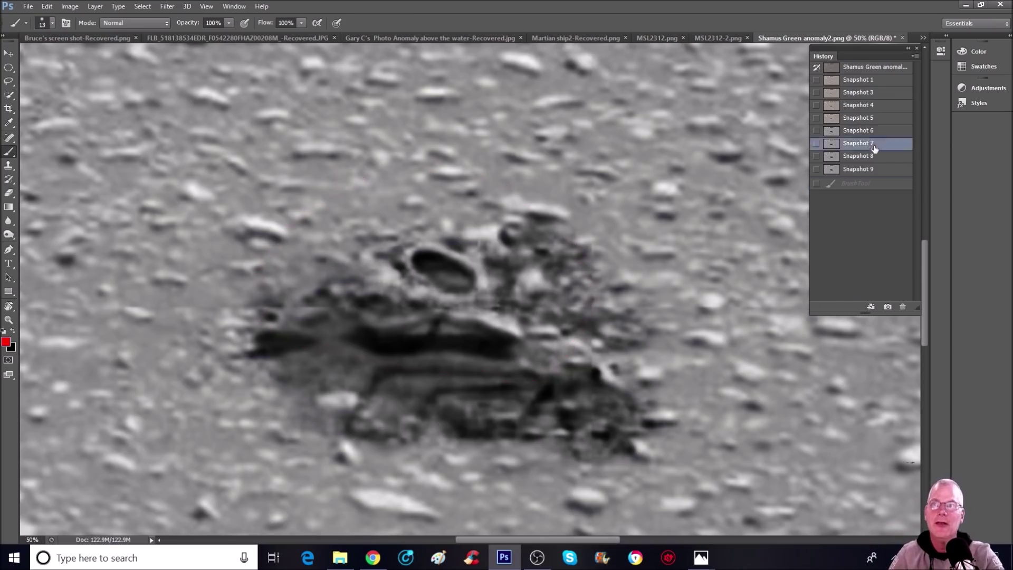
click(859, 168)
click(9, 319)
drag(395, 252, 372, 274)
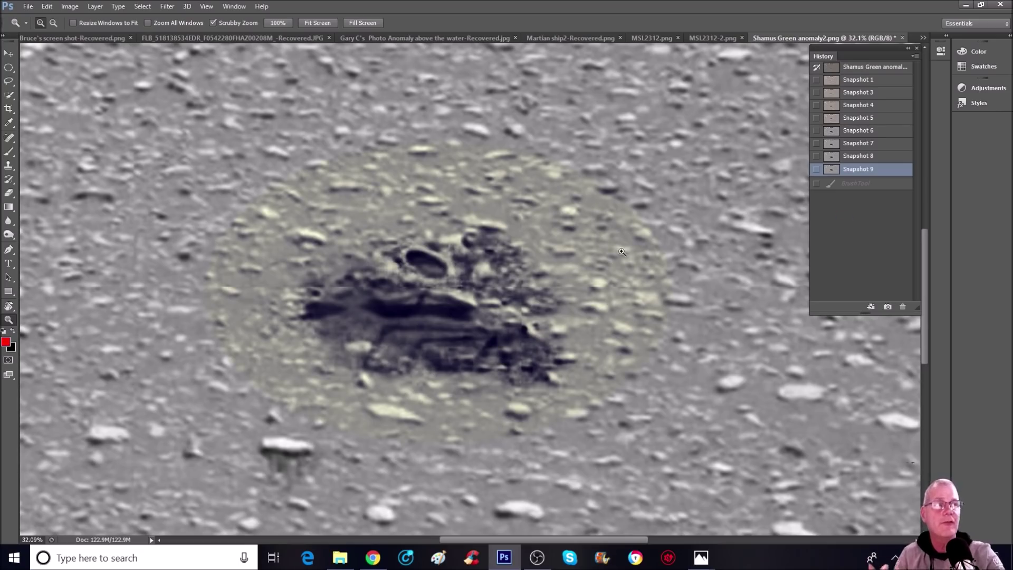
scroll(892, 214, up, 1)
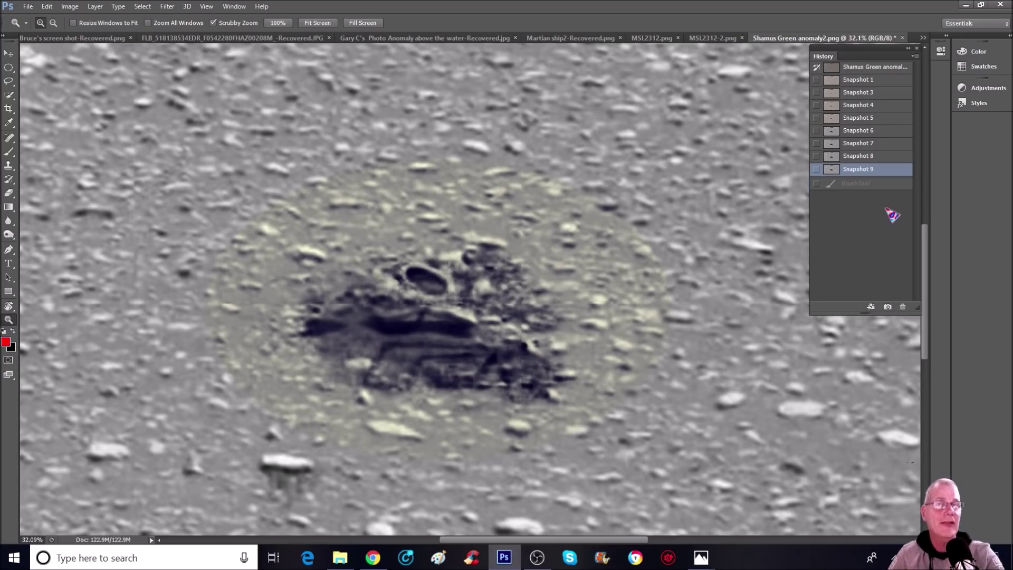
click(882, 95)
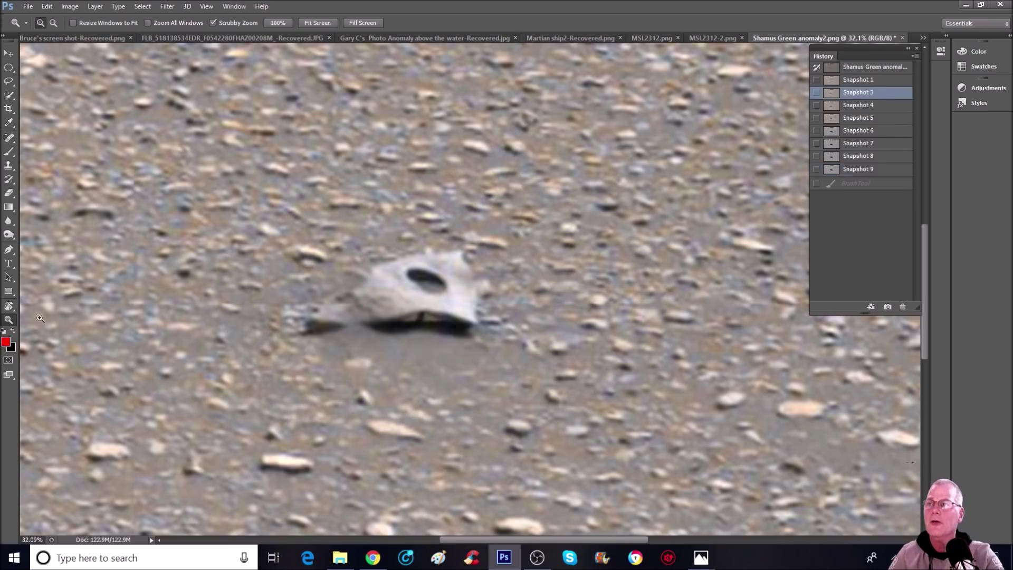
drag(263, 233, 238, 270)
Switch to the GigaPan panorama MSL 2312 ML COMPLETE in Chrome and examine the rock's location, from the wide landscape to a close-up.
click(373, 557)
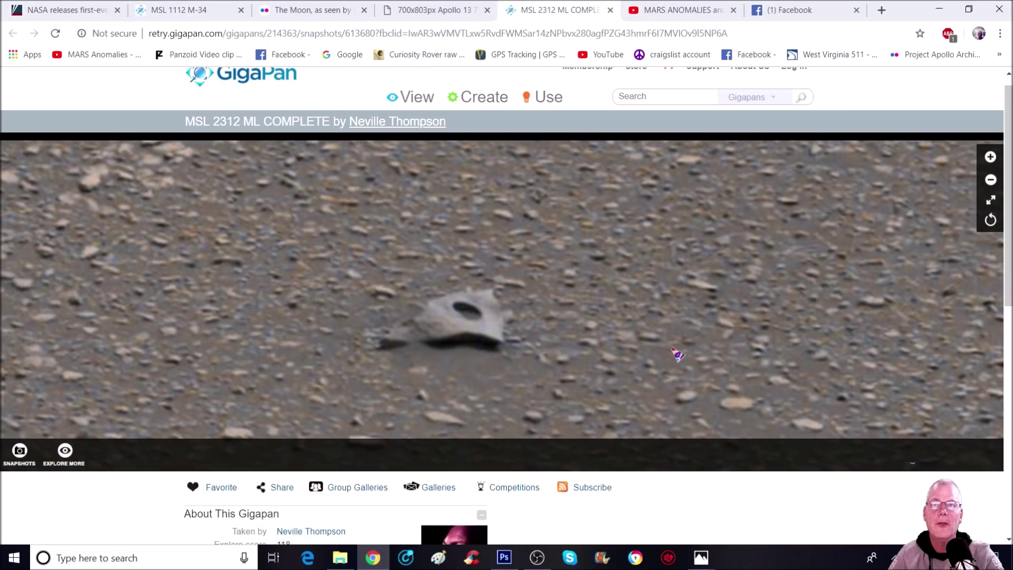
scroll(671, 337, down, 5)
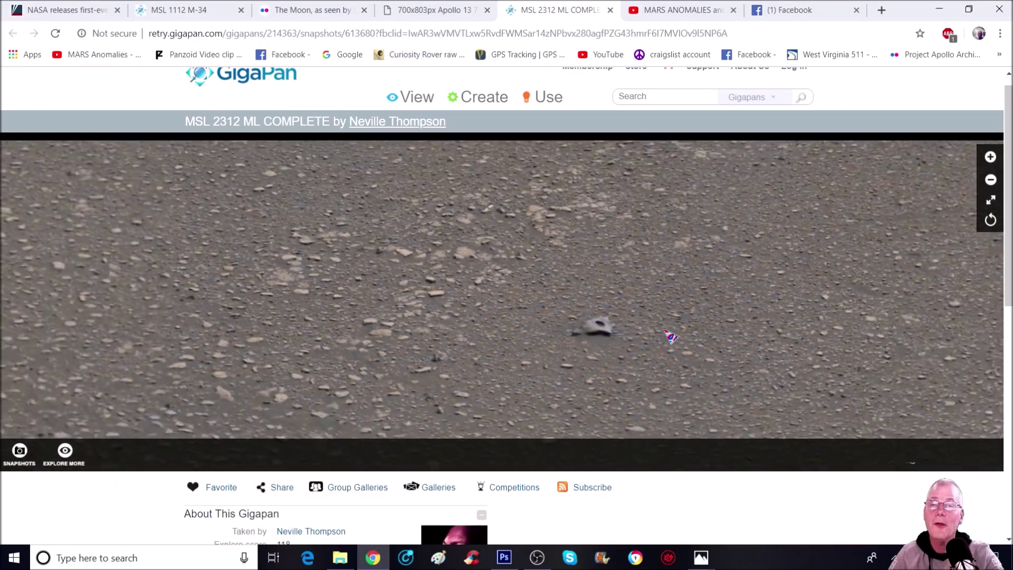
scroll(670, 336, down, 5)
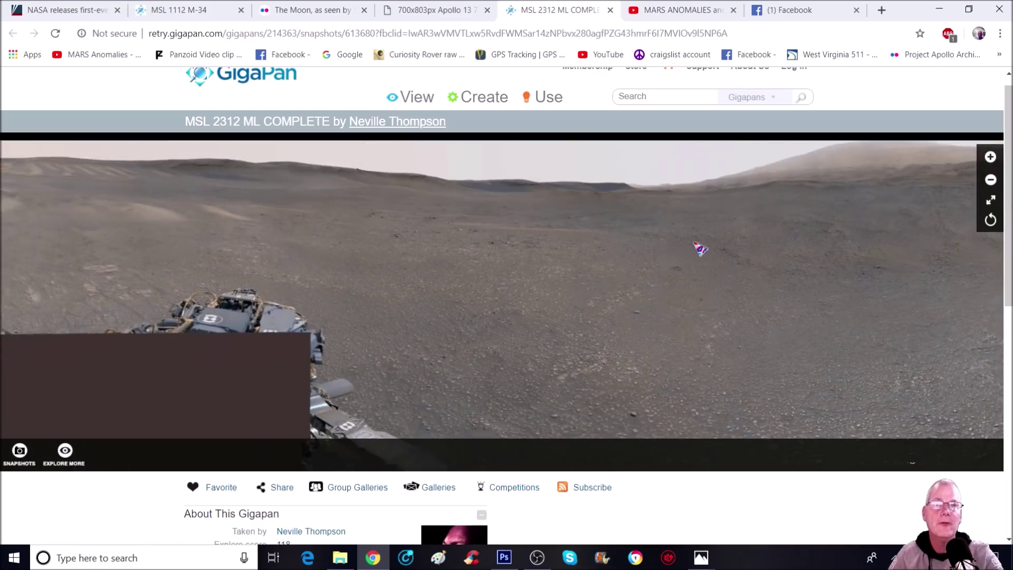
scroll(844, 298, down, 2)
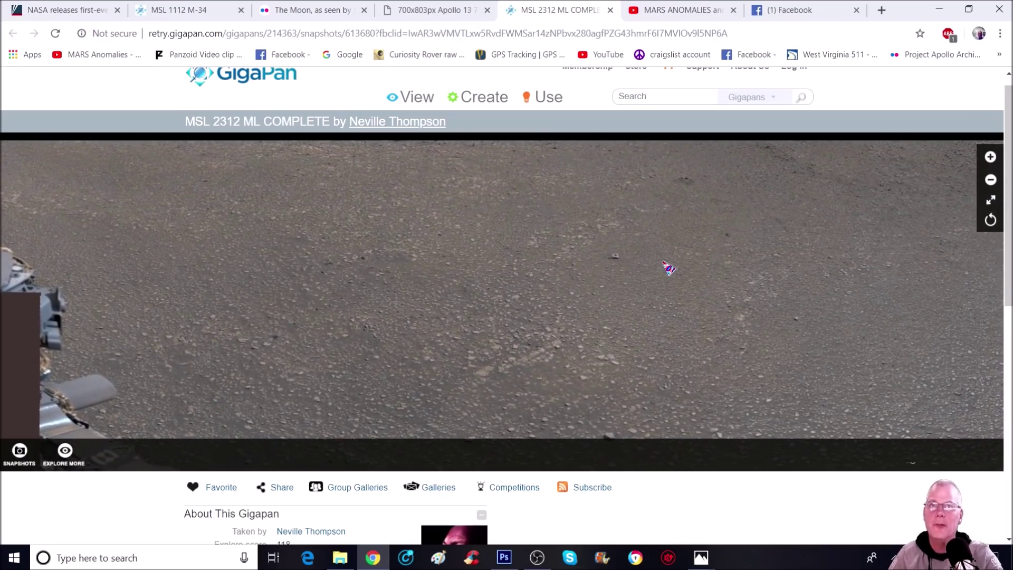
scroll(633, 275, up, 2)
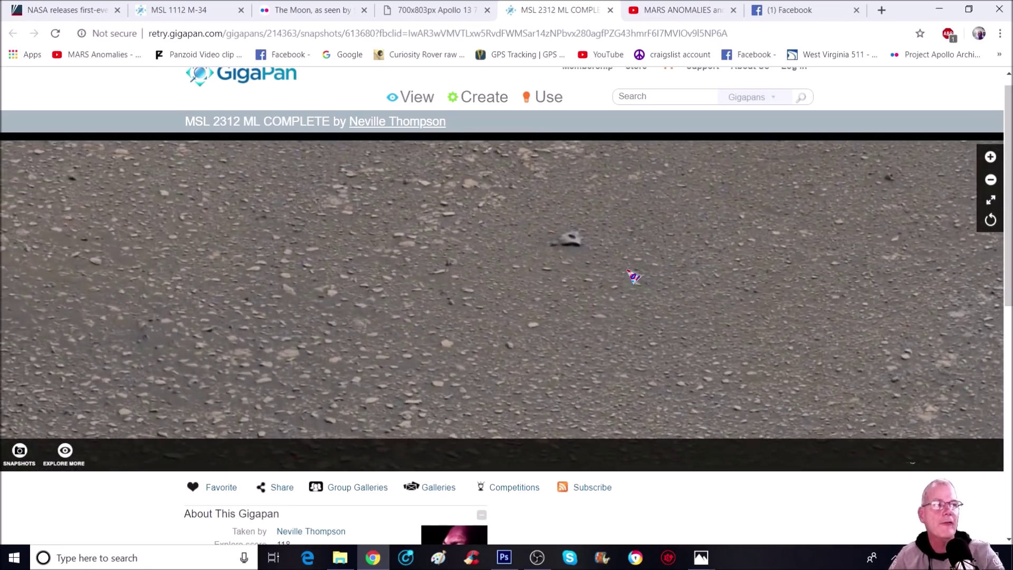
scroll(554, 264, up, 3)
scroll(477, 261, up, 2)
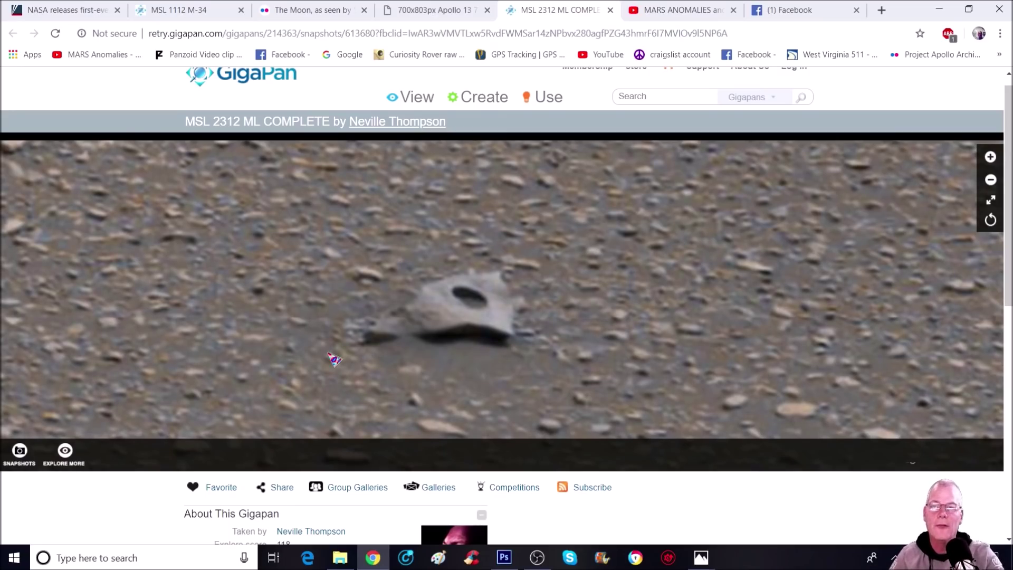
Switch back to Photoshop and brush a red circle around the small object left of the rock, with lines tracing its edges toward the rock.
click(504, 558)
drag(301, 299, 338, 299)
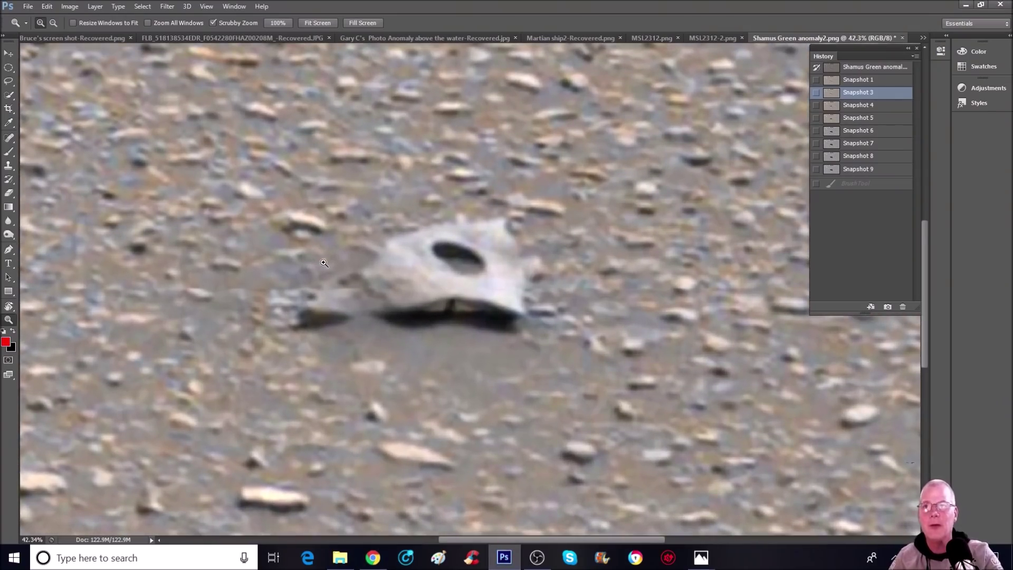
click(9, 152)
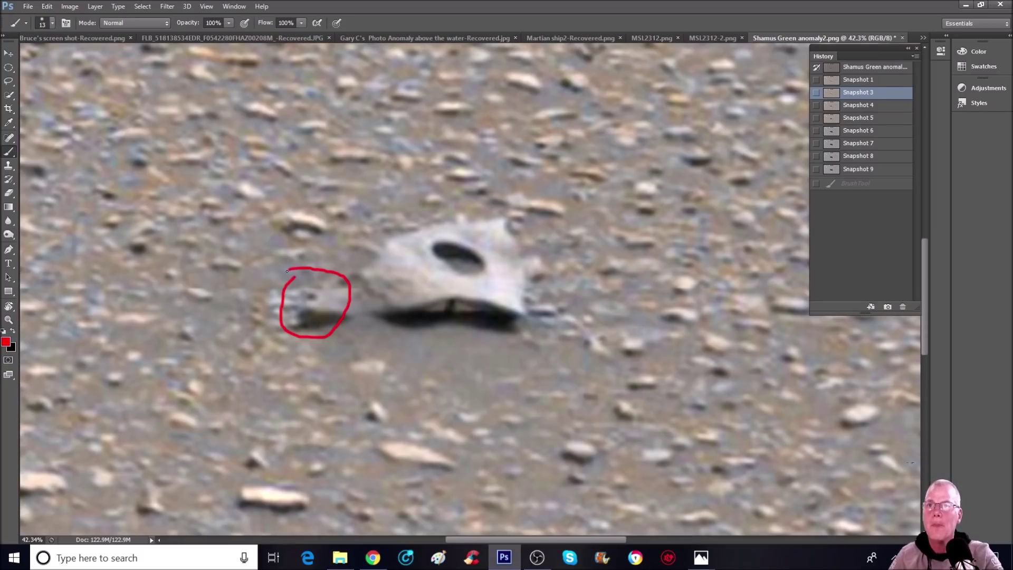
drag(288, 271, 288, 270)
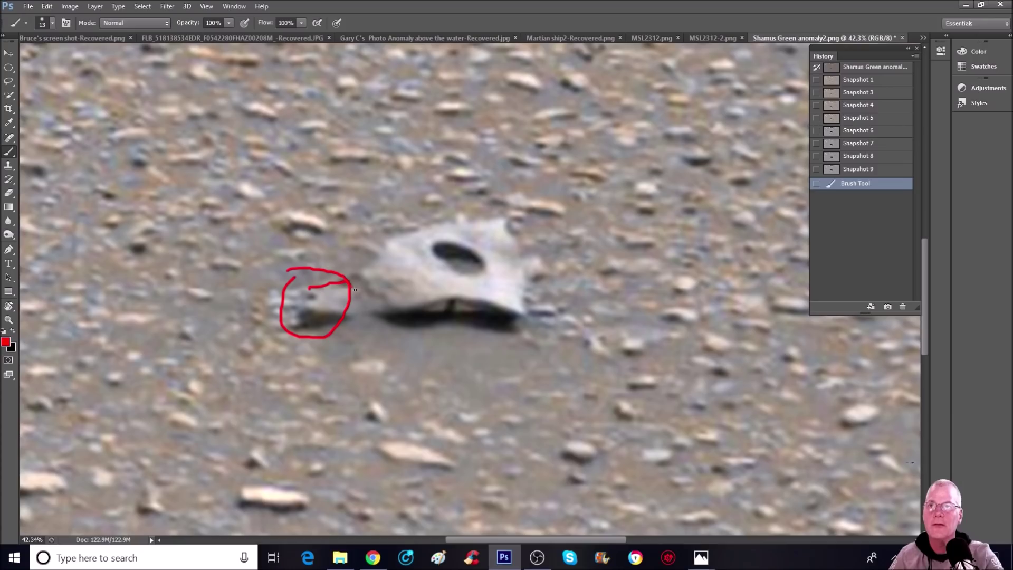
drag(355, 289, 349, 279)
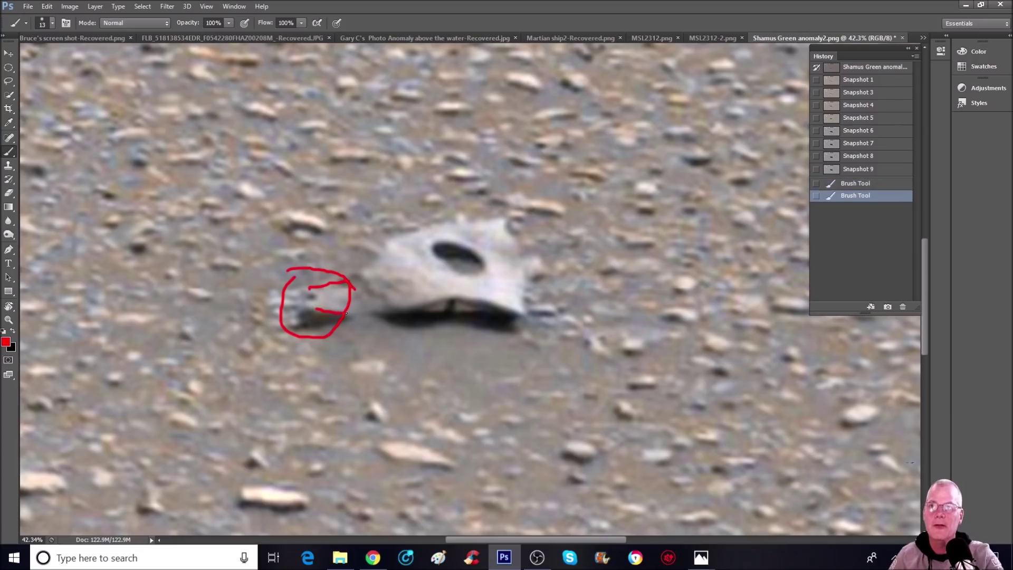
drag(405, 306, 405, 307)
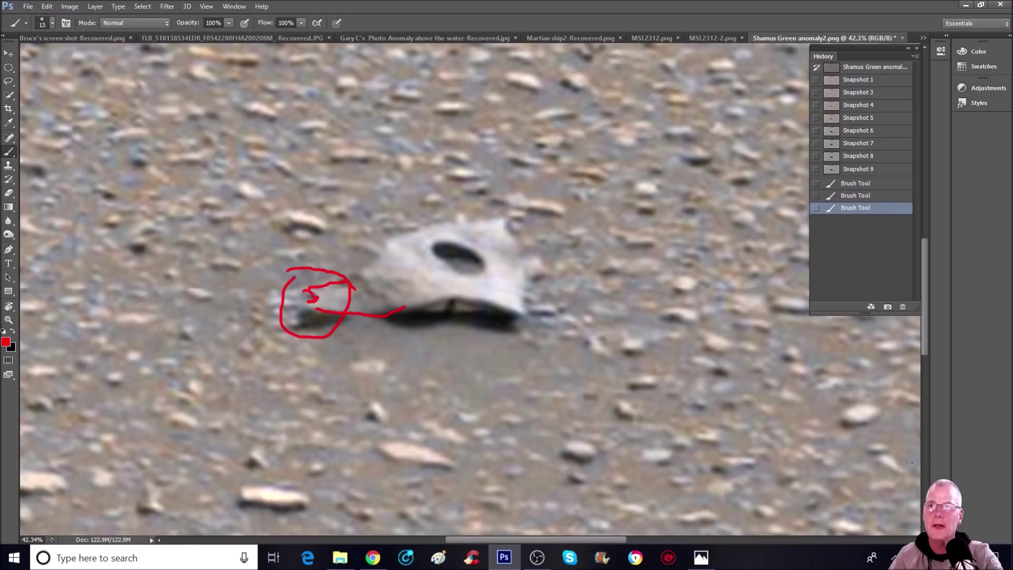
drag(308, 292, 308, 291)
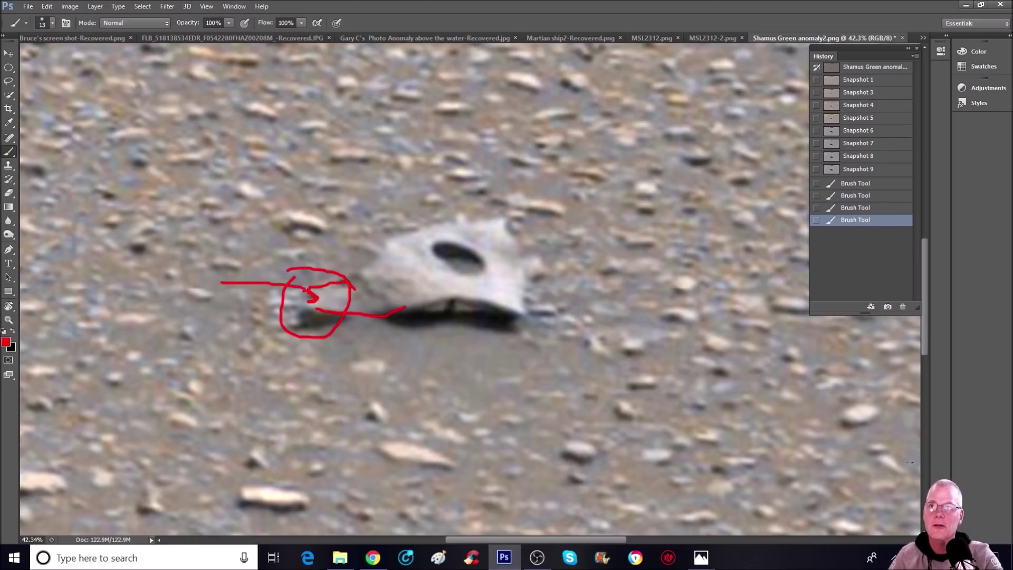
Undo the last two brush strokes, and mark the dark spot inside the red circle with a small ring and a vertical line.
key(ctrl+alt+z)
key(ctrl+alt+z)
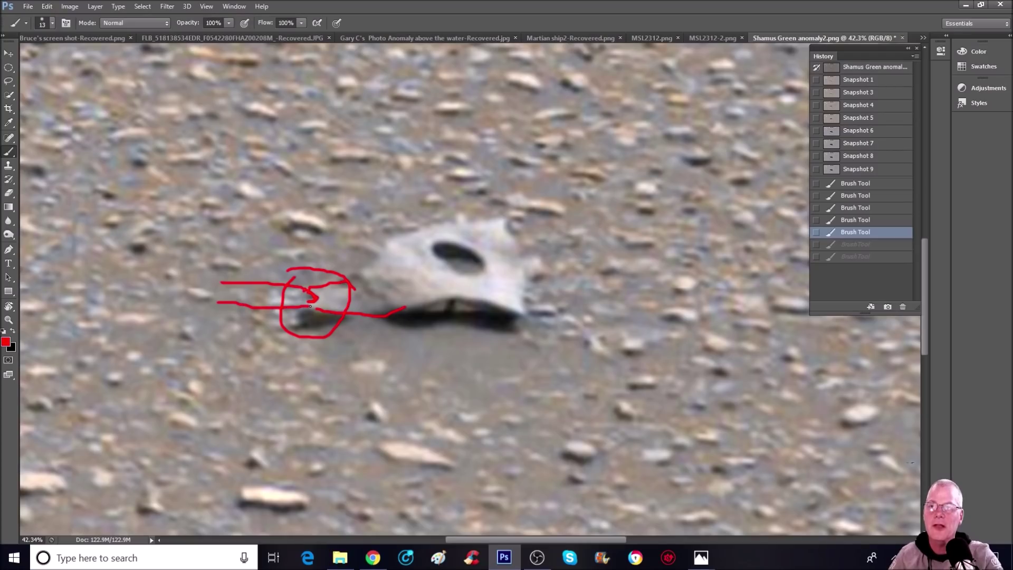
drag(310, 318, 311, 299)
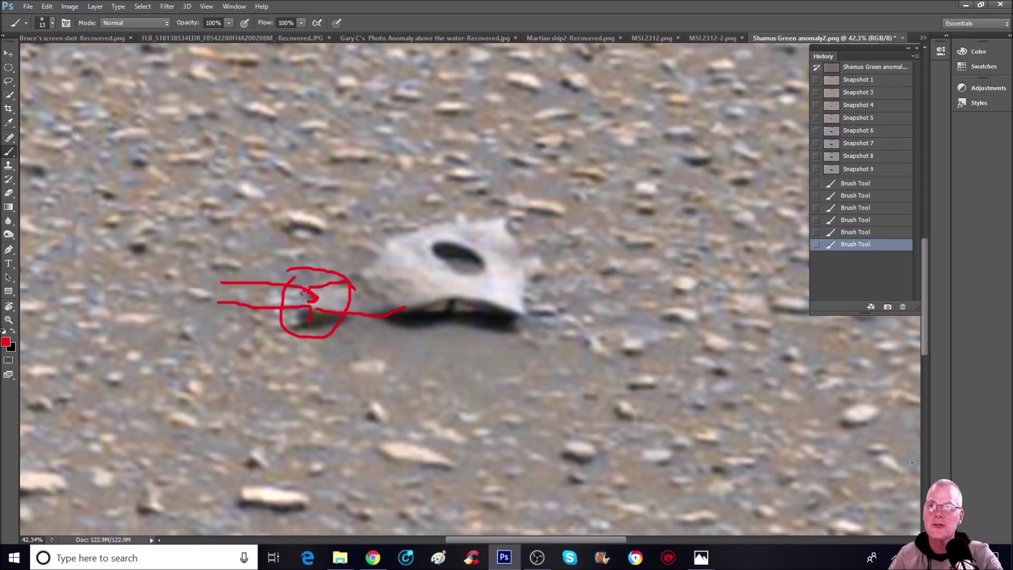
drag(298, 299, 308, 295)
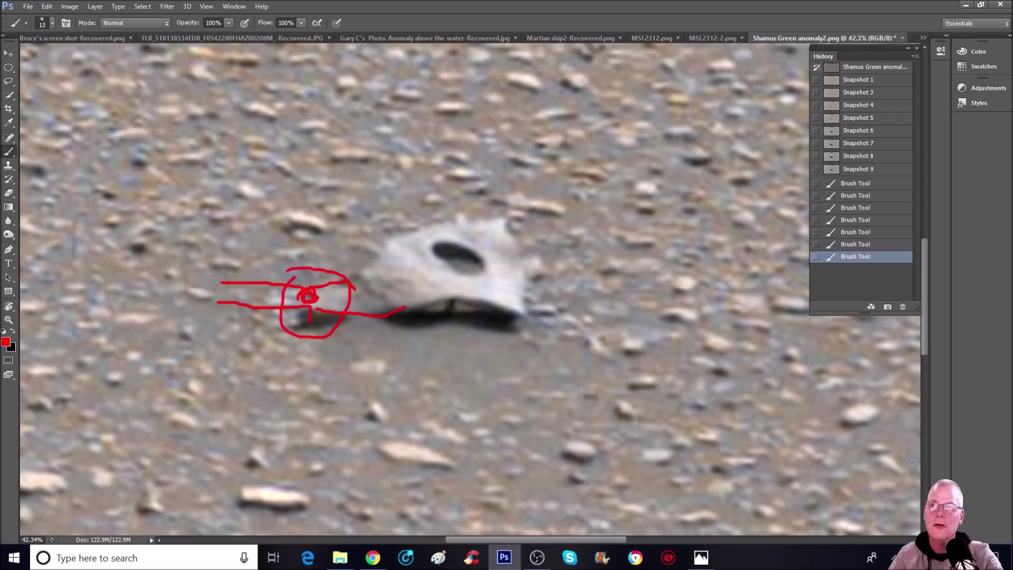
drag(307, 261, 306, 336)
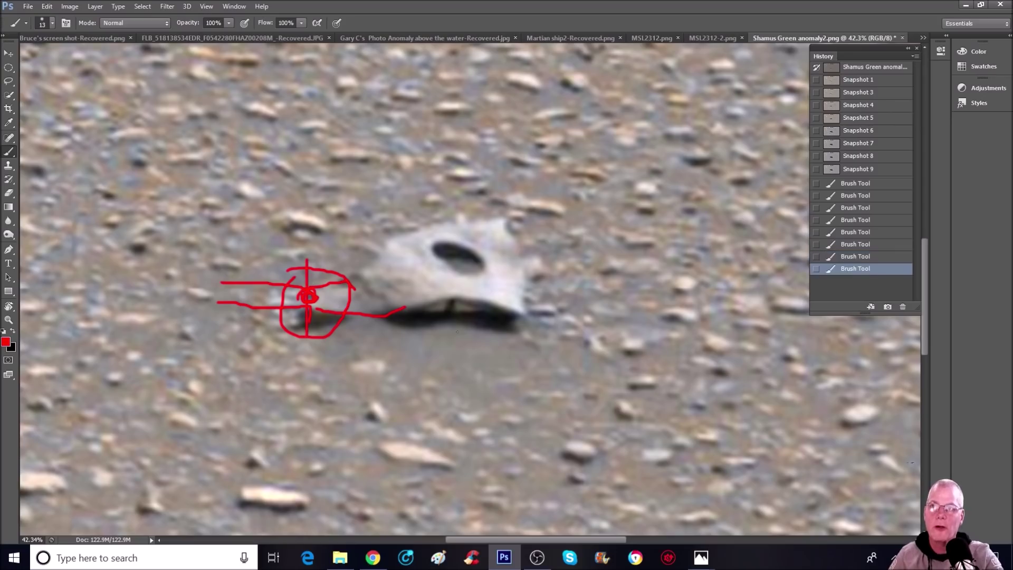
Step back through Snapshots 9, 7, 6, 4 and 1 to compare the enhanced stages with the unenhanced rock.
click(893, 168)
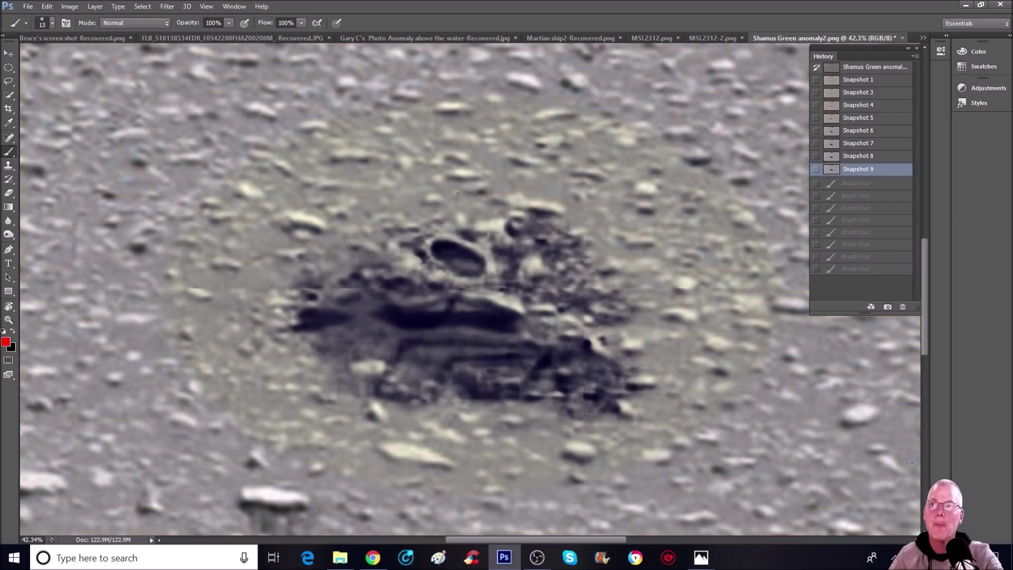
click(882, 144)
click(896, 132)
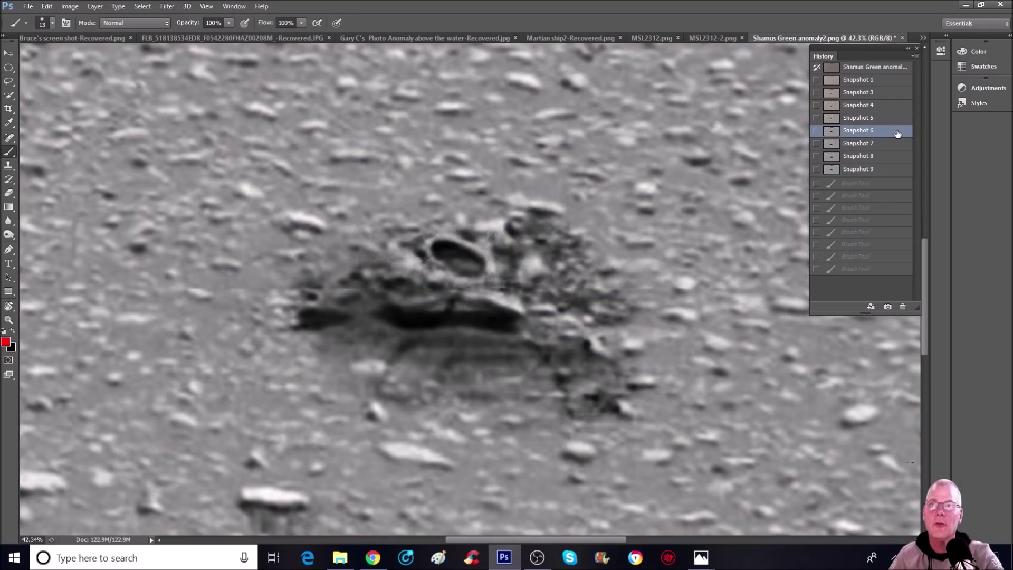
click(895, 104)
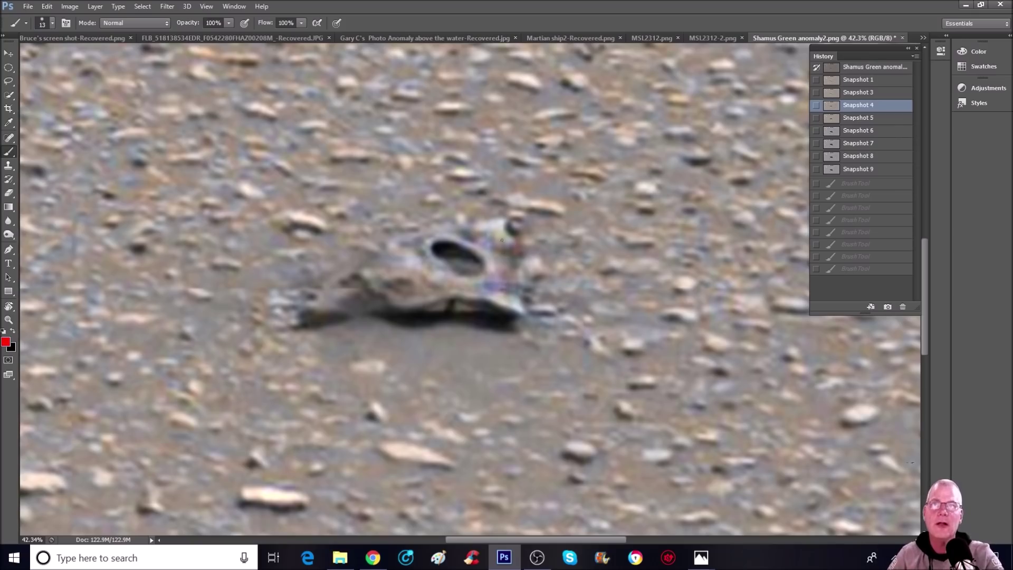
click(899, 82)
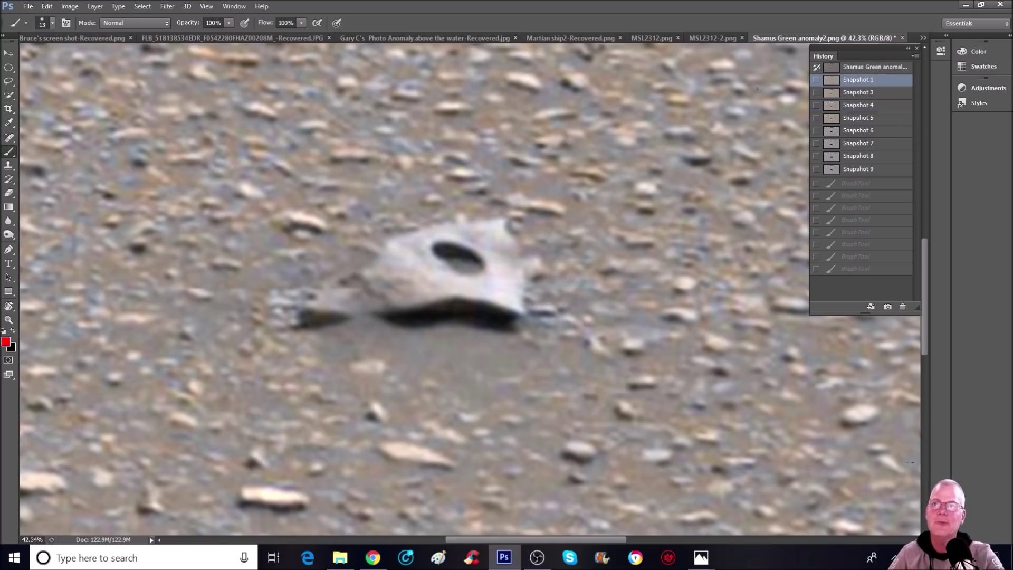
Examine the hills and horizon of the GigaPan panorama in full screen with the page enlarged, and exit full screen.
mouse_move(387, 180)
mouse_down()
mouse_move(241, 273)
mouse_move(299, 347)
mouse_move(445, 377)
mouse_move(467, 166)
mouse_up()
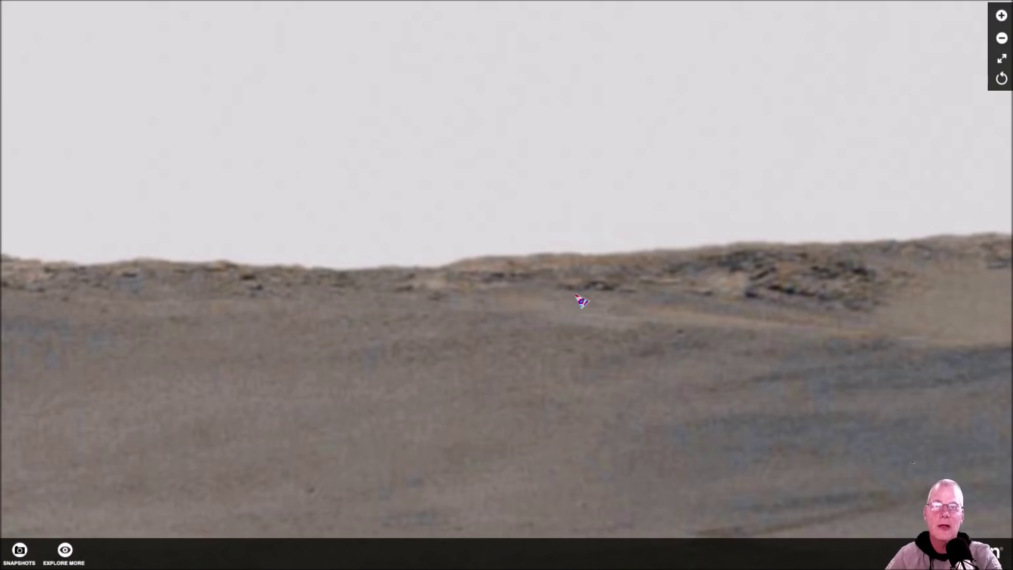
key(ctrl+plus)
key(ctrl+plus)
key(ctrl+plus)
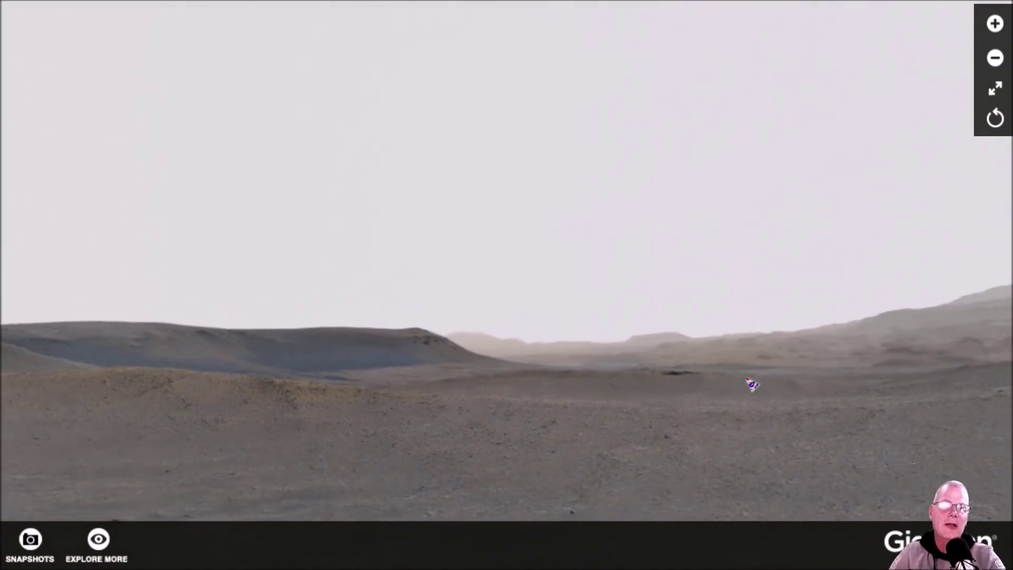
click(997, 88)
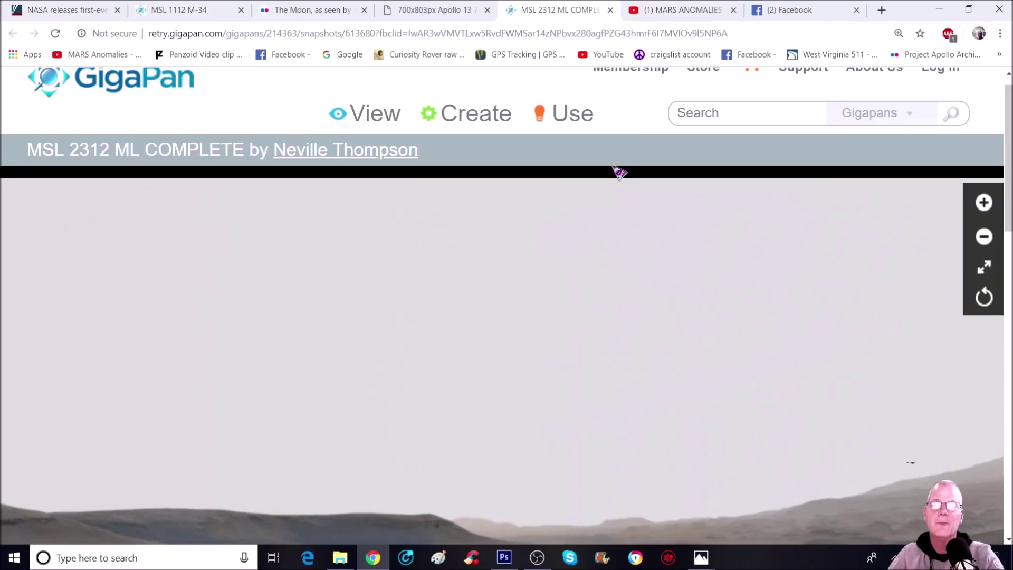
Switch to the saved anomaly image in Photos and examine the rock in its lower close-up at higher magnification.
mouse_move(703, 558)
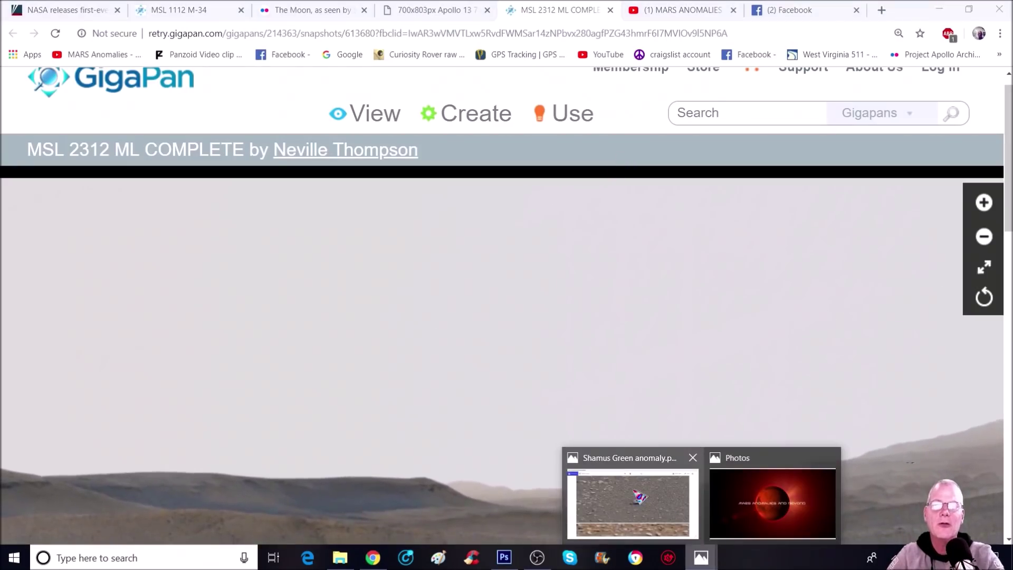
click(633, 498)
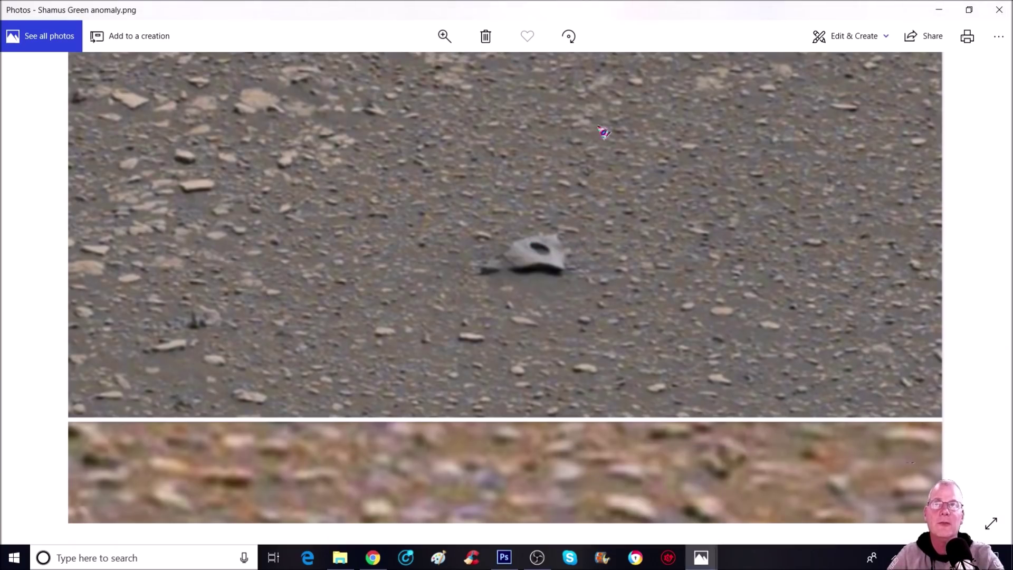
click(448, 41)
drag(445, 69, 484, 69)
scroll(716, 185, down, 3)
scroll(704, 406, up, 5)
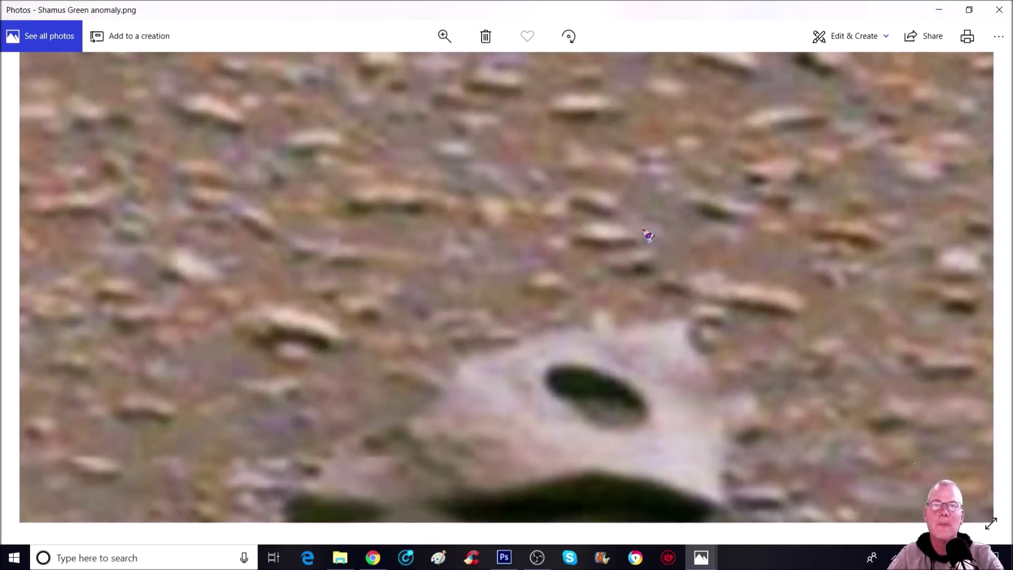
click(442, 38)
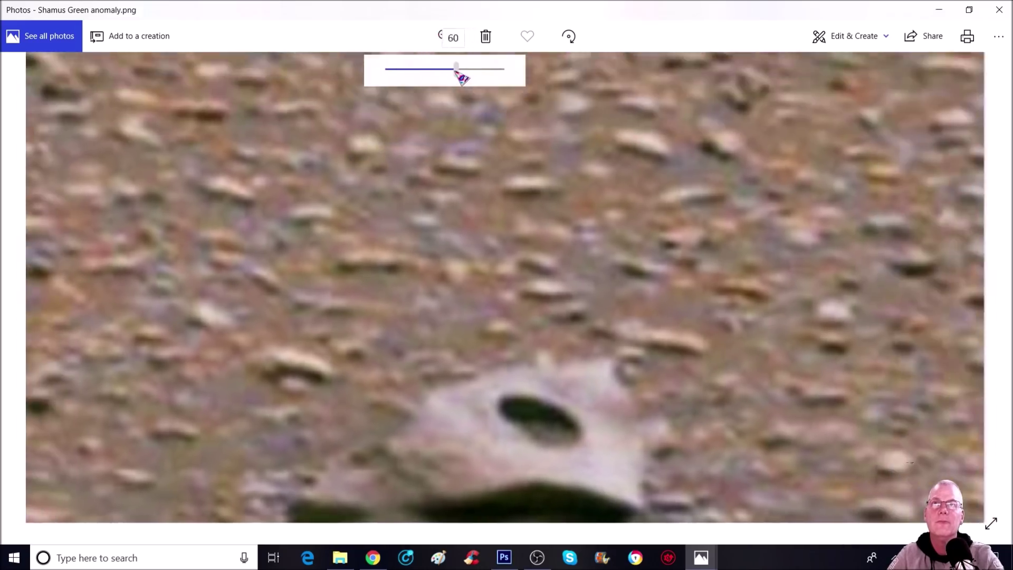